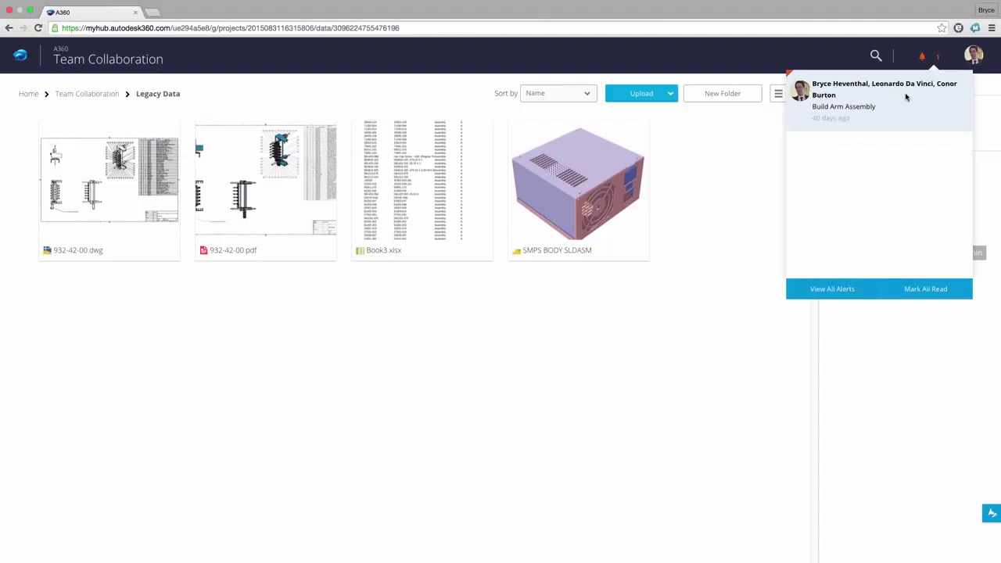
Search for 'Build Arm', open Build Arm Assembly, and view its Where Used and Drawings tabs.
click(875, 57)
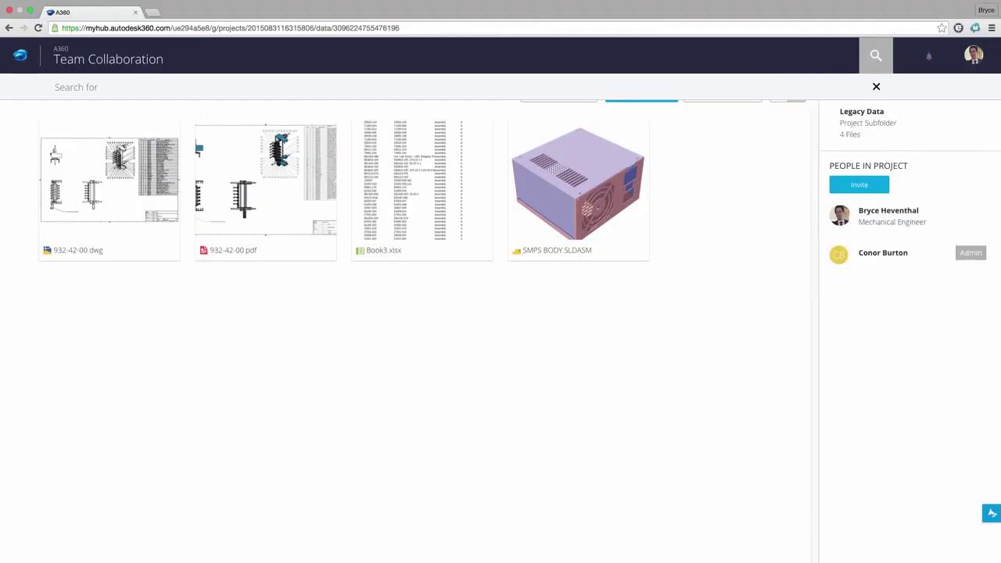
text(Build Arm)
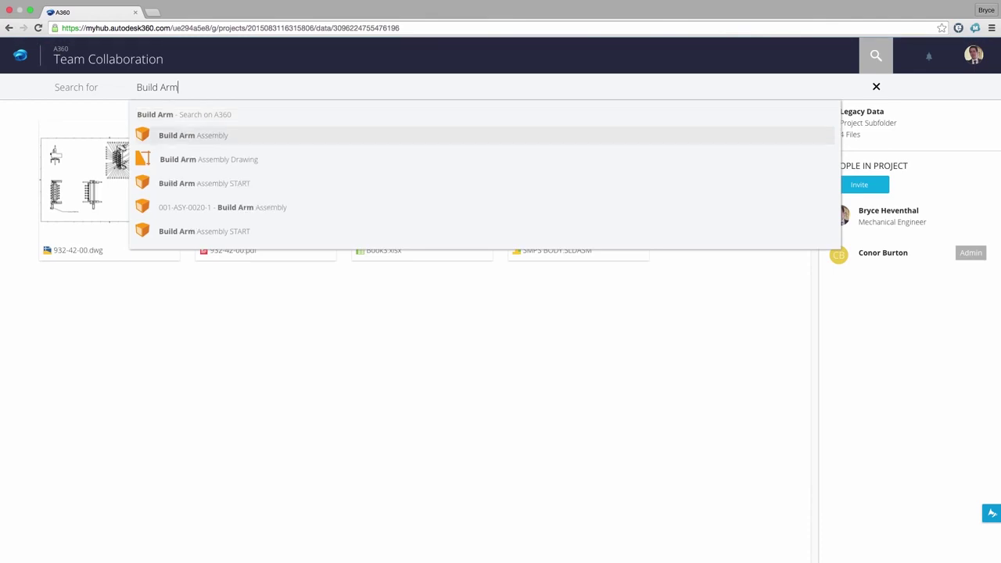
key(Return)
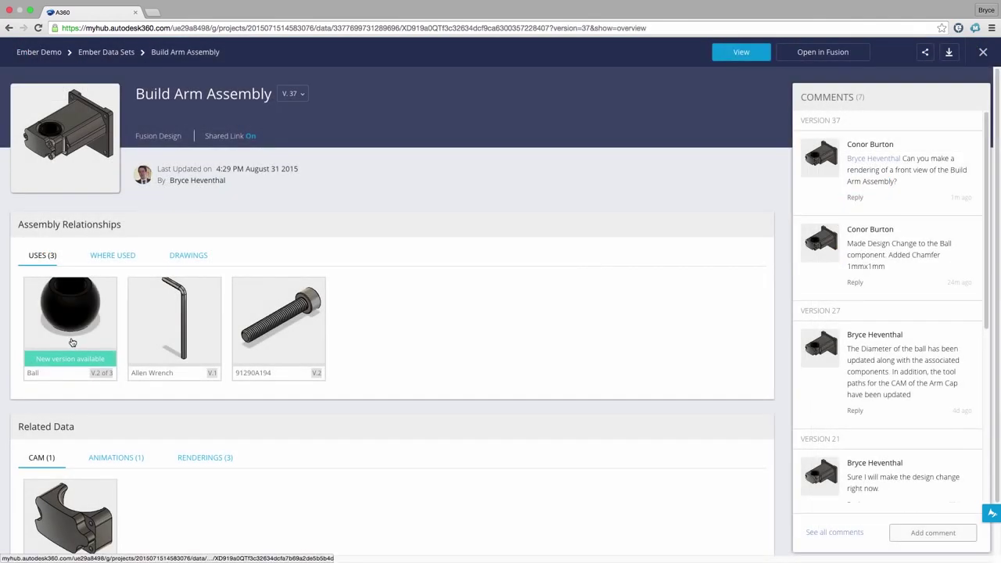
click(113, 256)
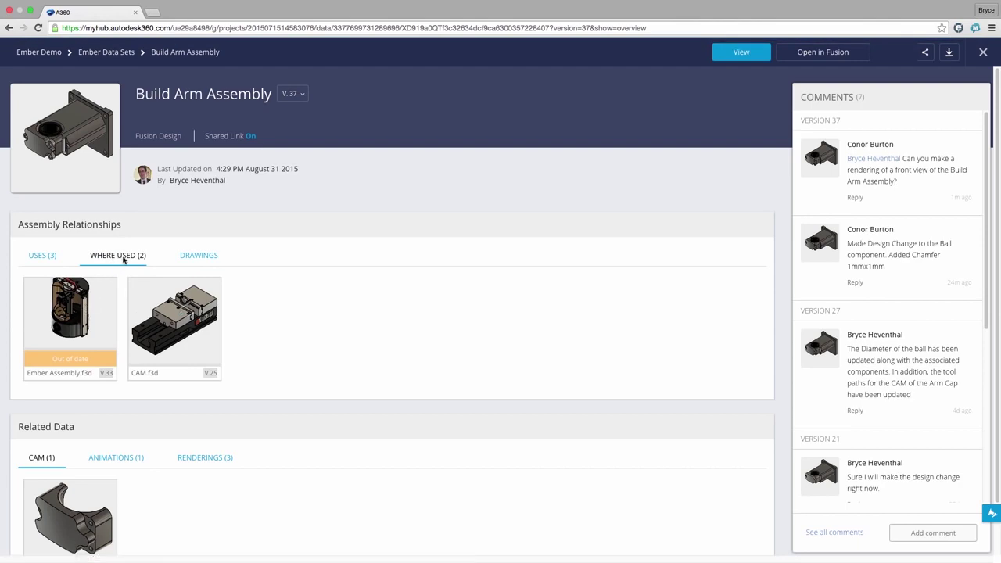
click(197, 256)
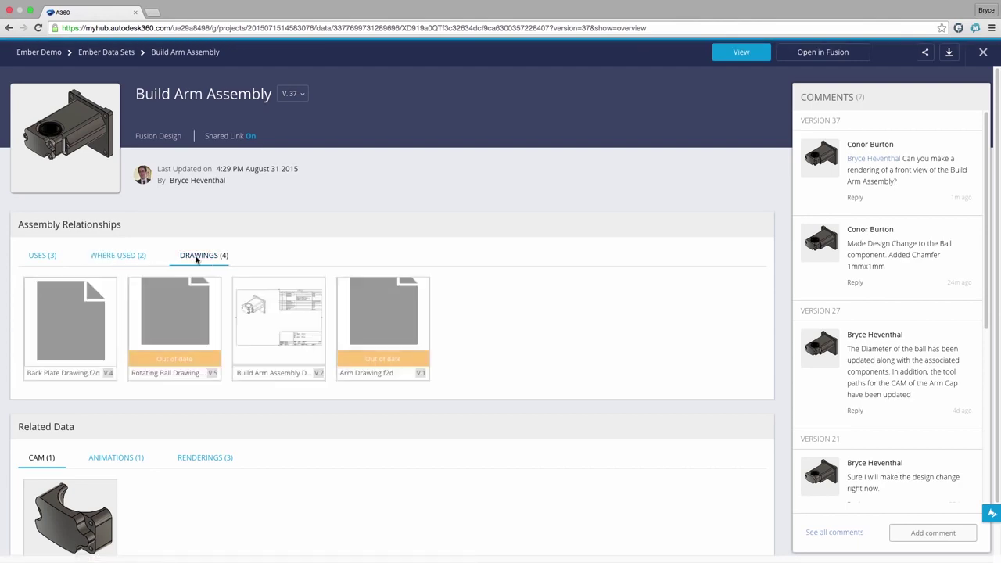
Add an X section plane to the model and rotate it through the assembly.
click(500, 541)
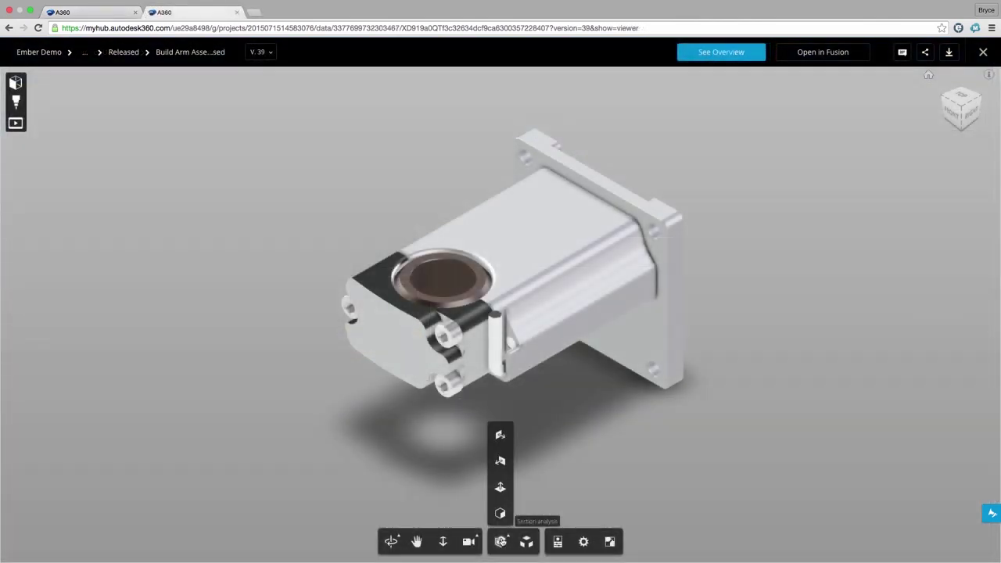
click(502, 432)
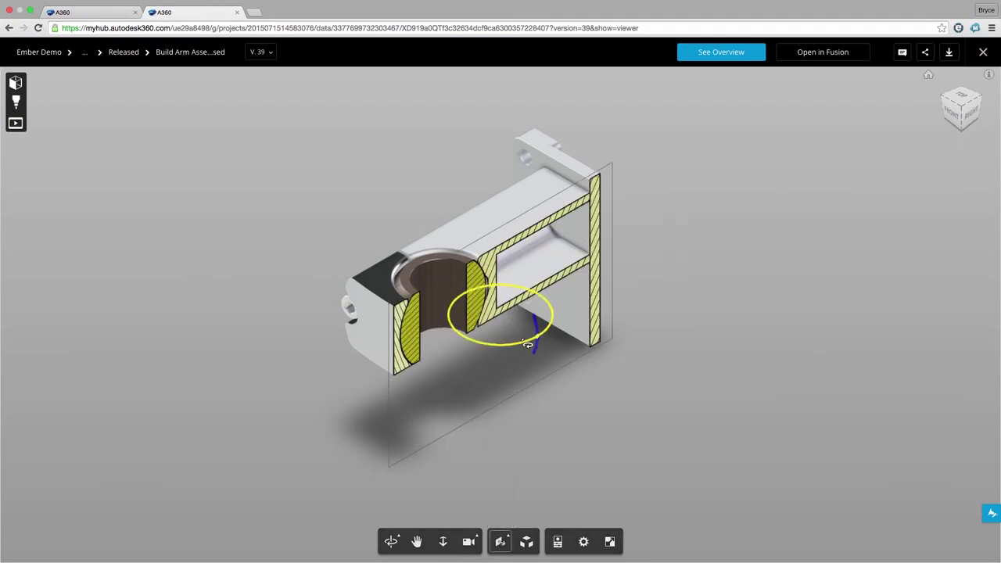
drag(529, 344, 525, 337)
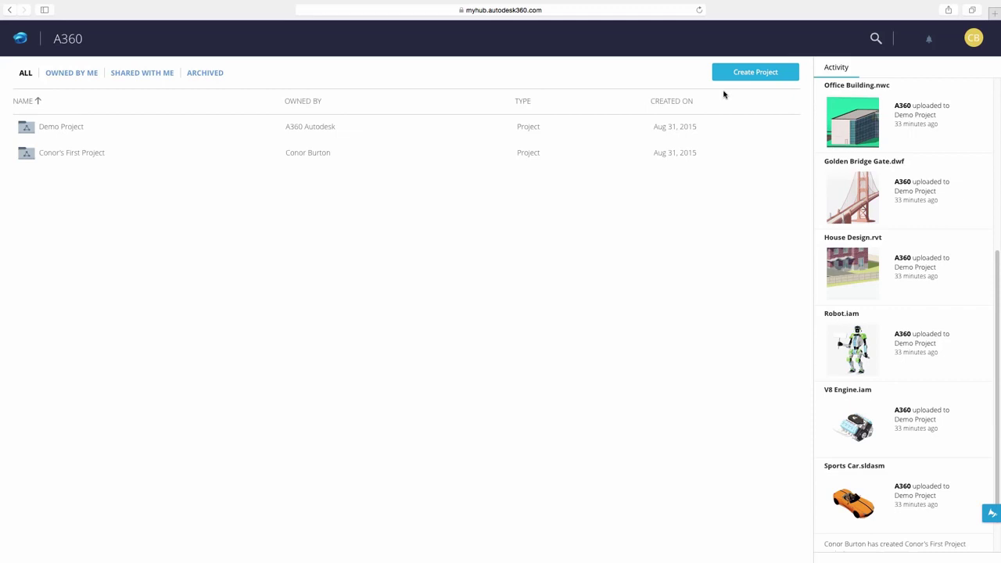
Create the Team Collaboration project with purpose 'Use the Cloud to collaborate on designs' and the gold-silver avatar.
click(742, 77)
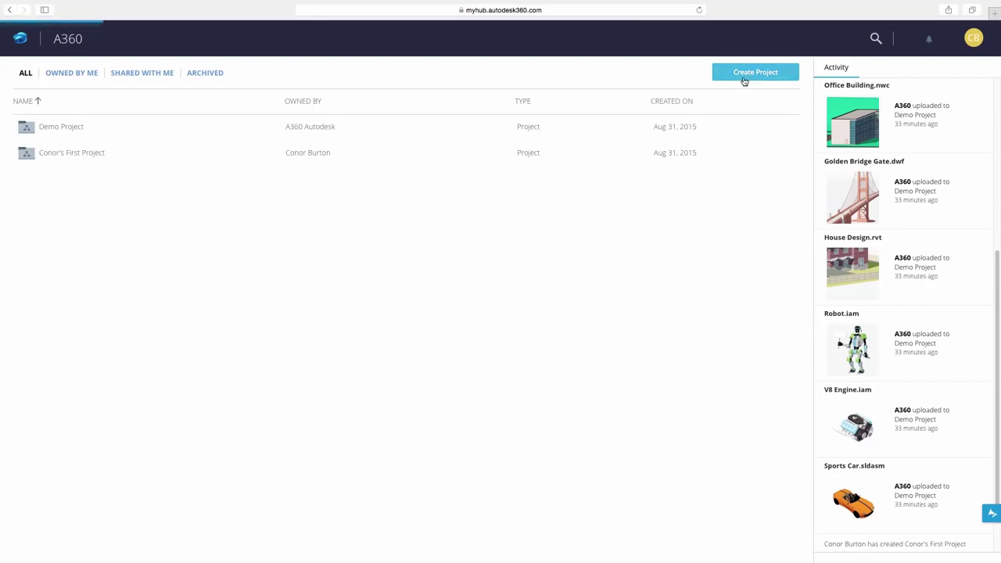
text(Team Collaboration)
click(365, 260)
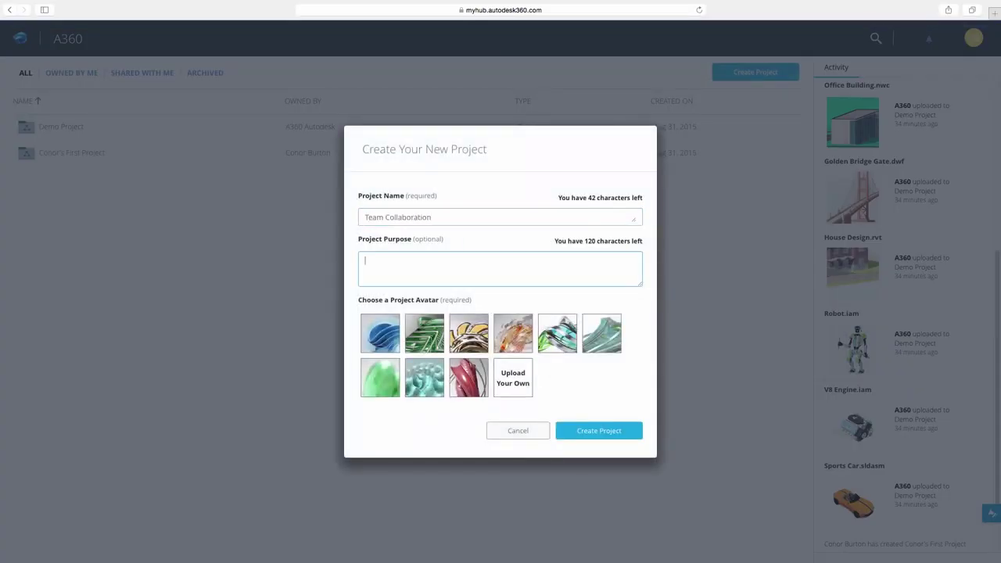
text(Useethe Cloud to collaborate on designs)
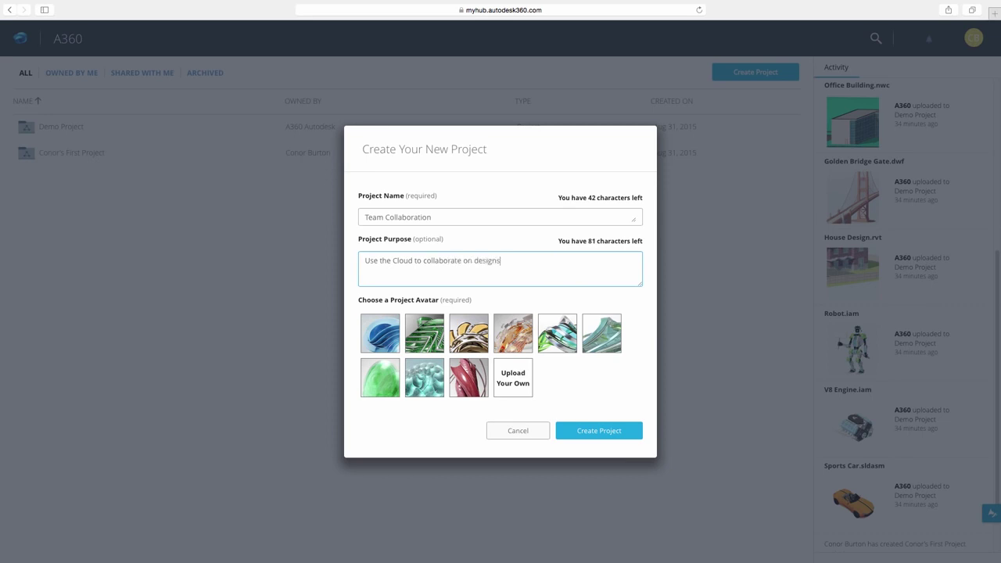
click(478, 326)
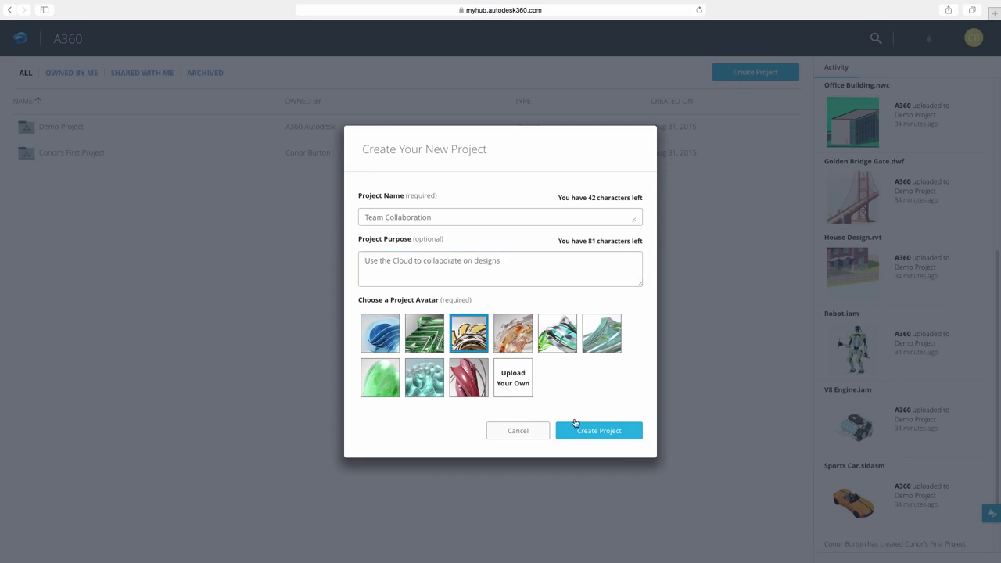
click(583, 430)
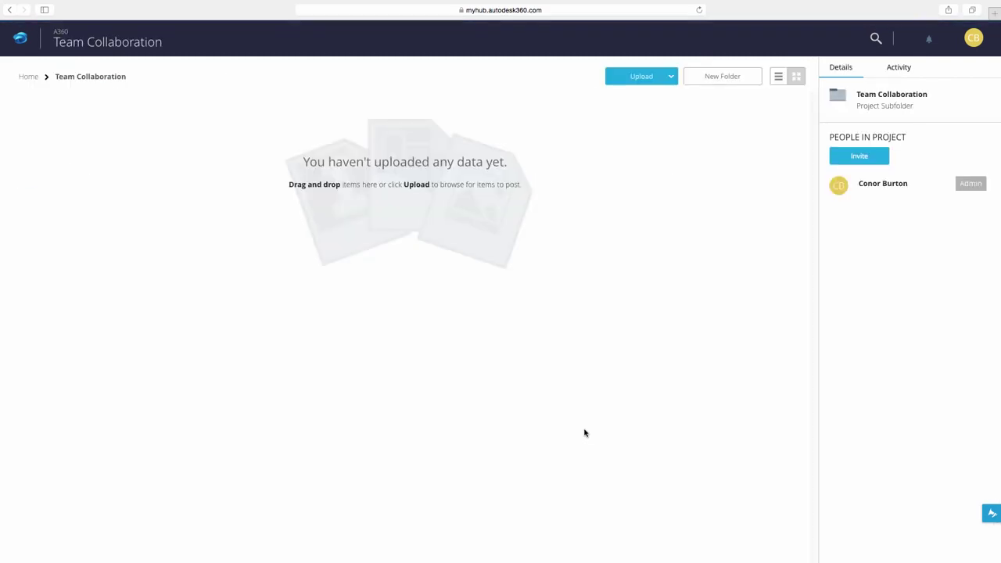
Invite the mechanical engineer to the project by entering their e-mail address.
click(874, 160)
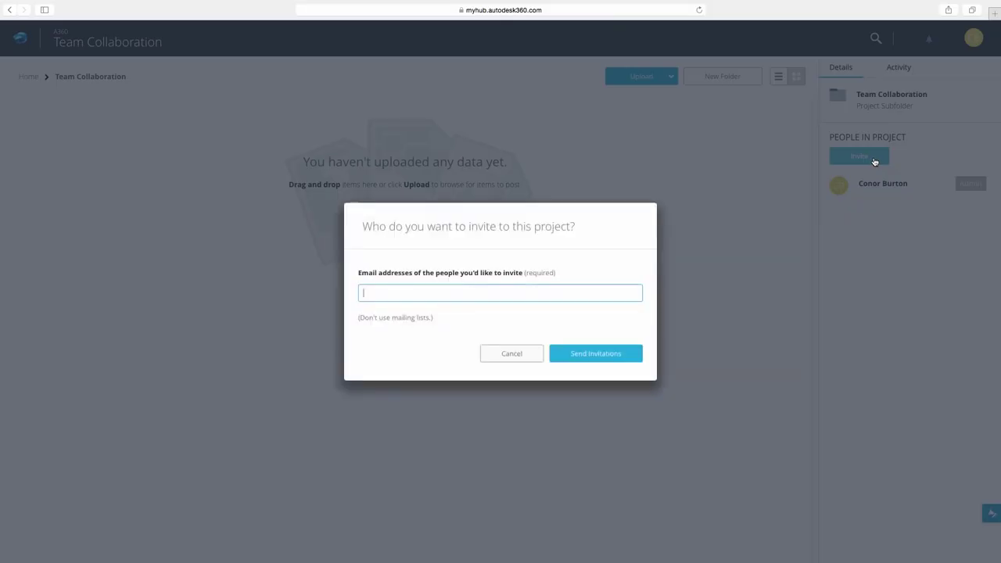
click(595, 354)
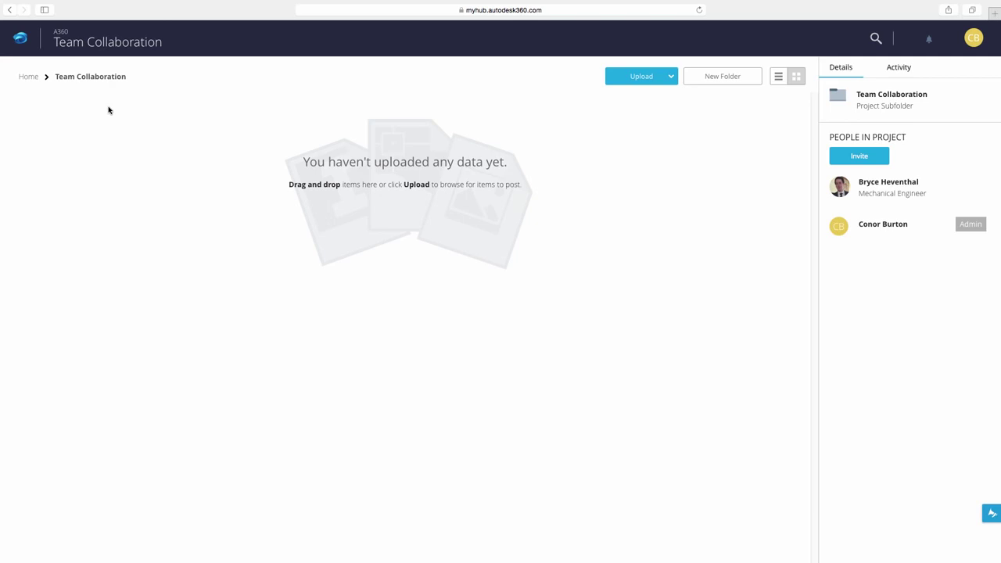
Archive the older starter project, switch to Pinned projects, and reopen Team Collaboration.
click(35, 76)
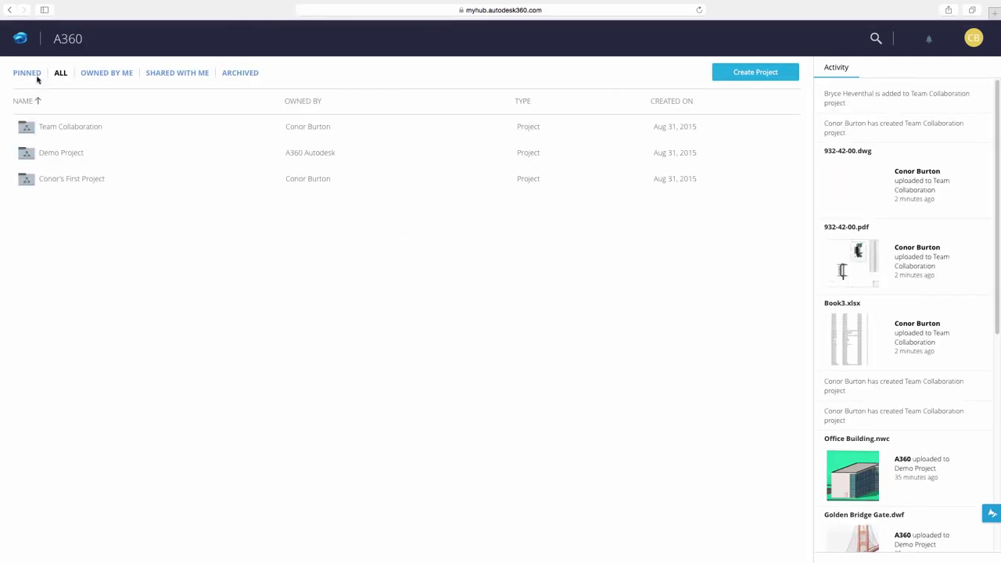
click(249, 156)
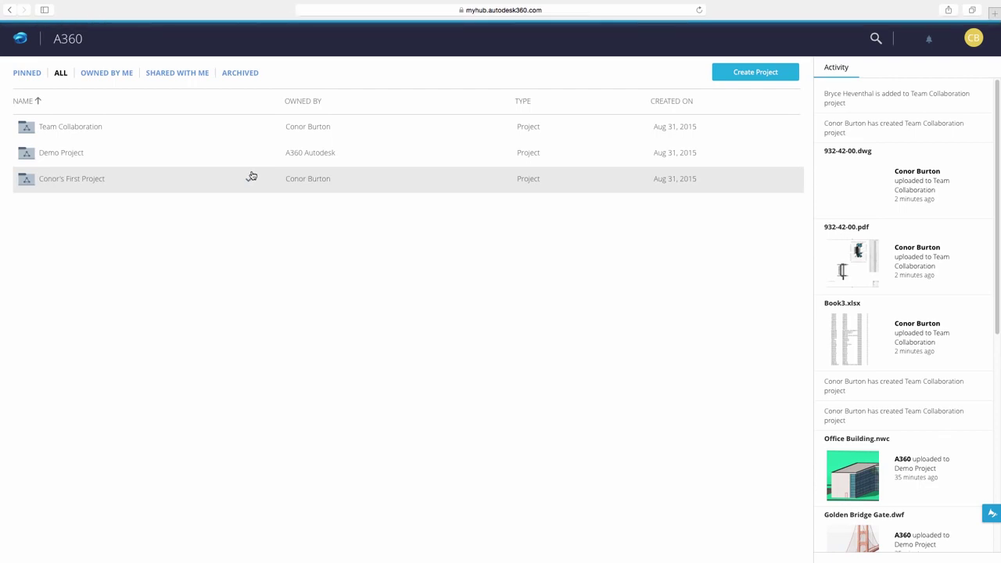
click(248, 180)
click(239, 243)
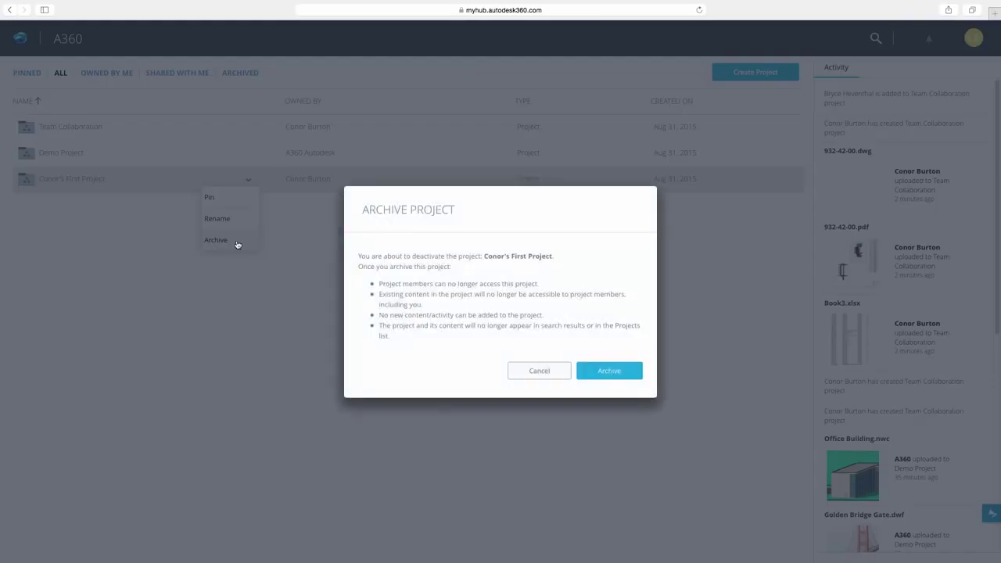
click(609, 373)
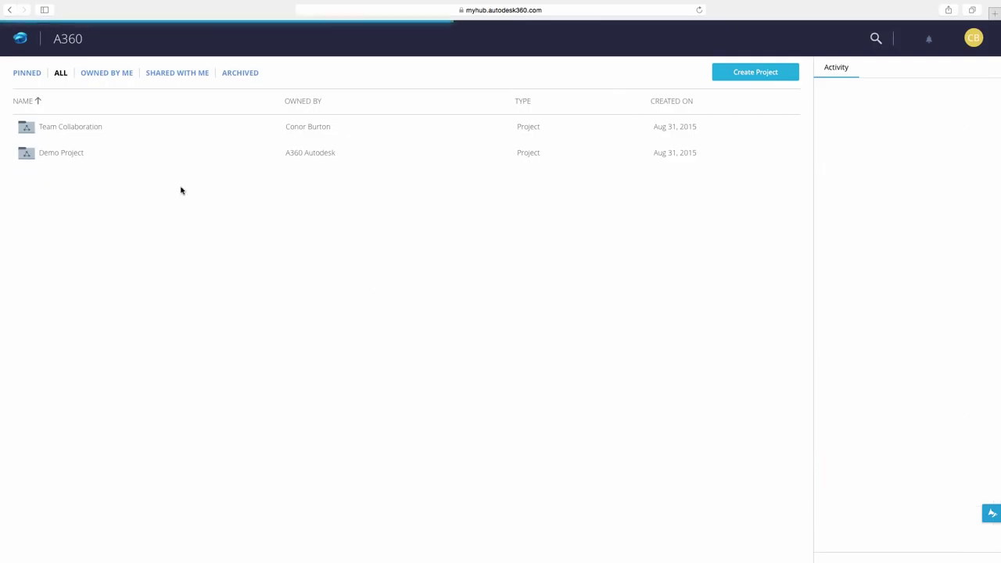
click(31, 75)
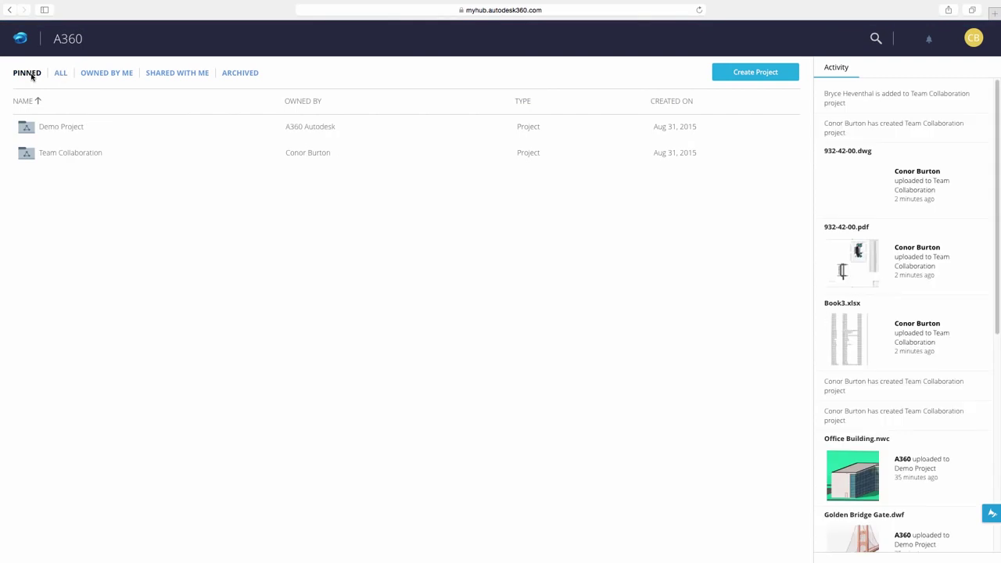
click(71, 153)
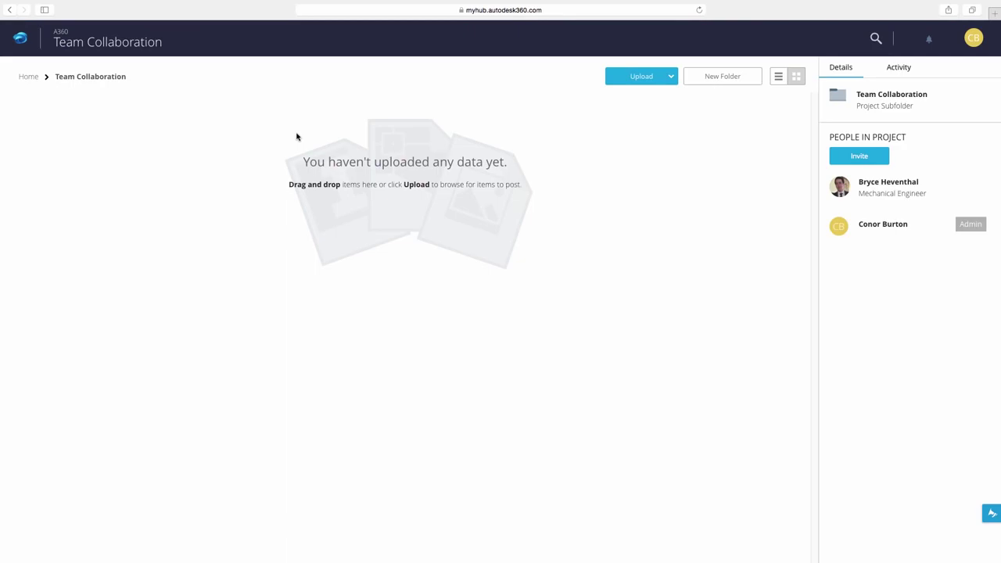
Create a Legacy Data folder in the project and open it.
click(713, 78)
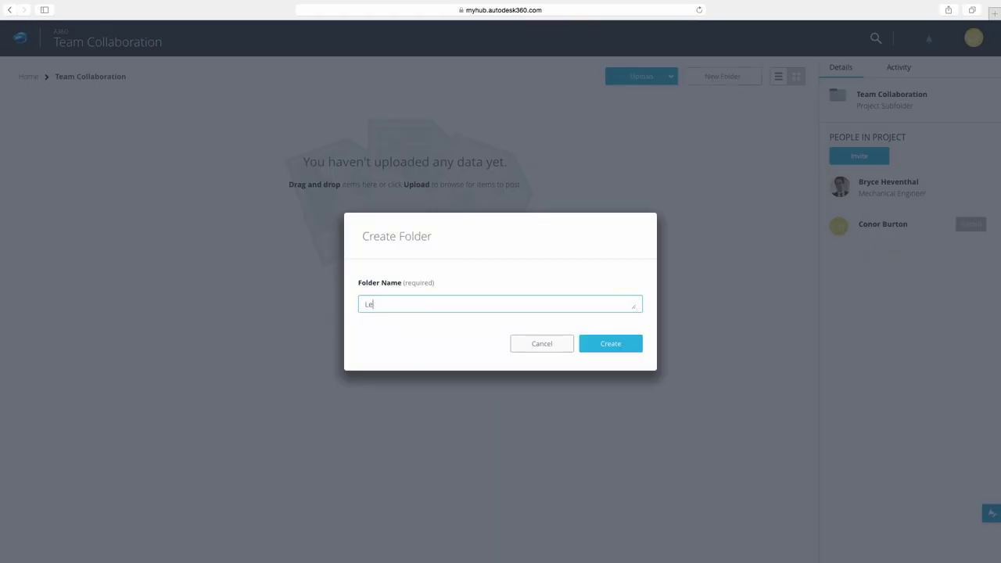
text(Legacy Data)
key(Return)
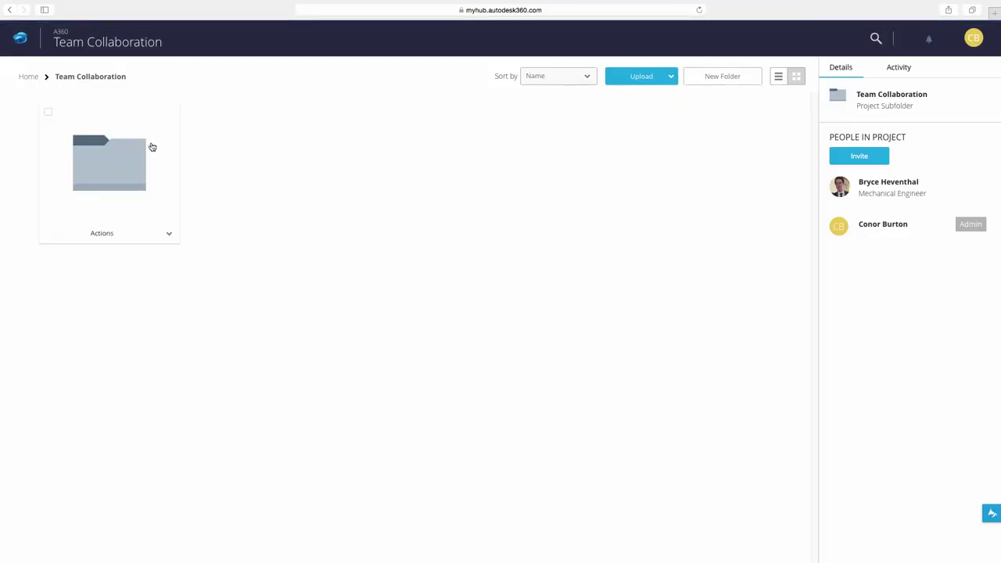
click(152, 147)
Upload 932-42-00.dwg, 932-42-00.pdf and Book3.xlsx from the Imported Data folder.
click(641, 76)
click(632, 100)
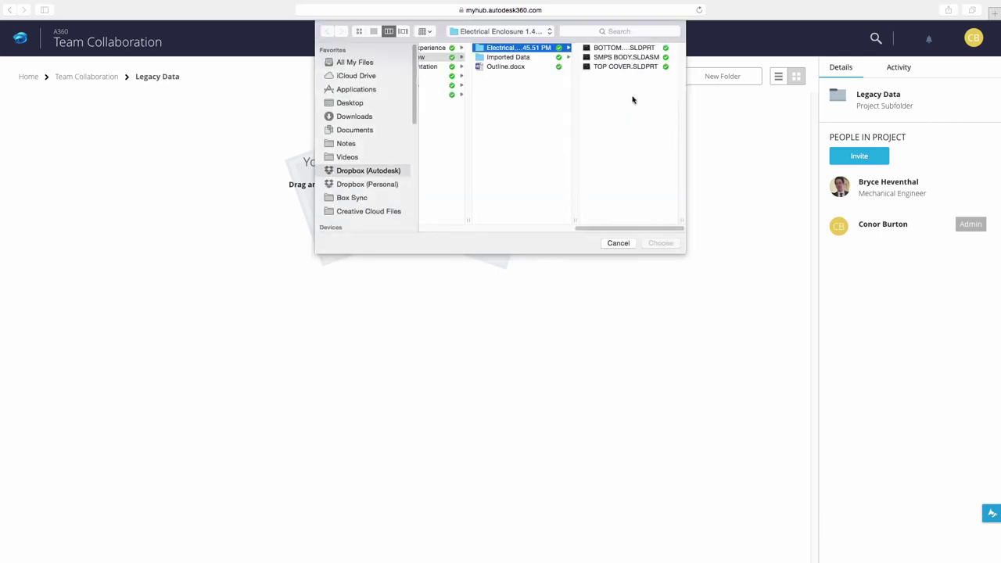
click(557, 60)
click(607, 49)
shift+click(530, 67)
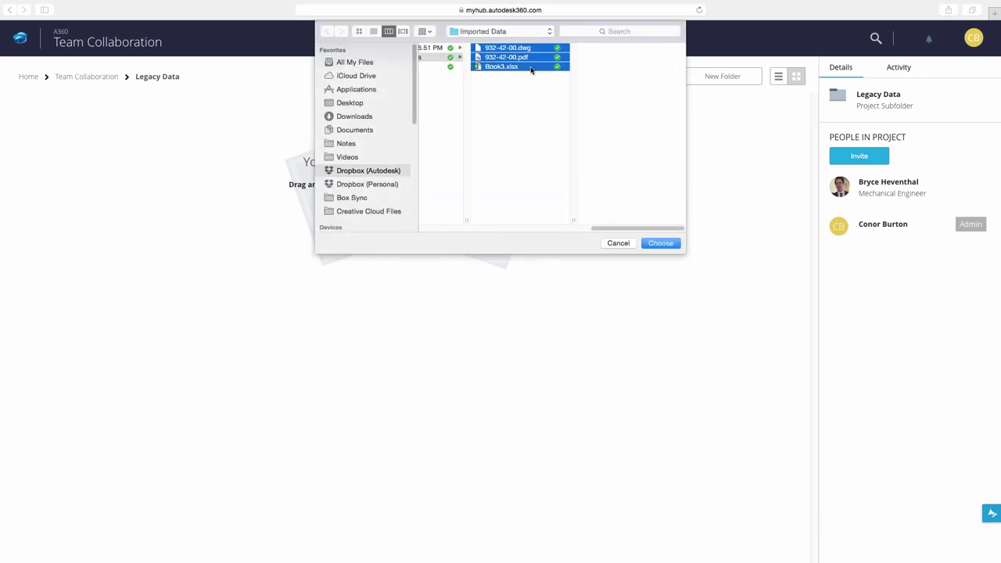
click(657, 243)
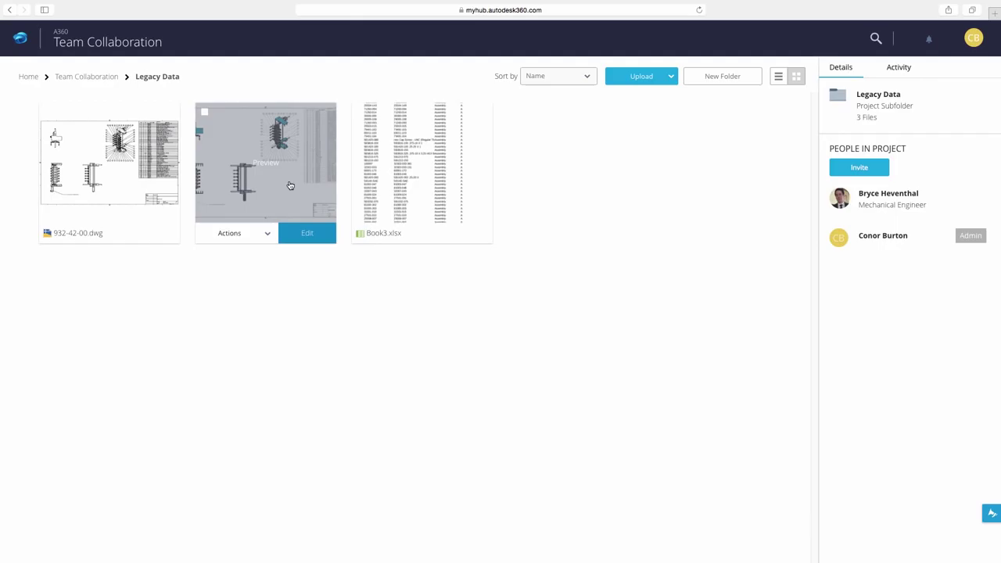
Preview the 932-42-00.pdf drawing, then return to the Legacy Data folder.
click(289, 185)
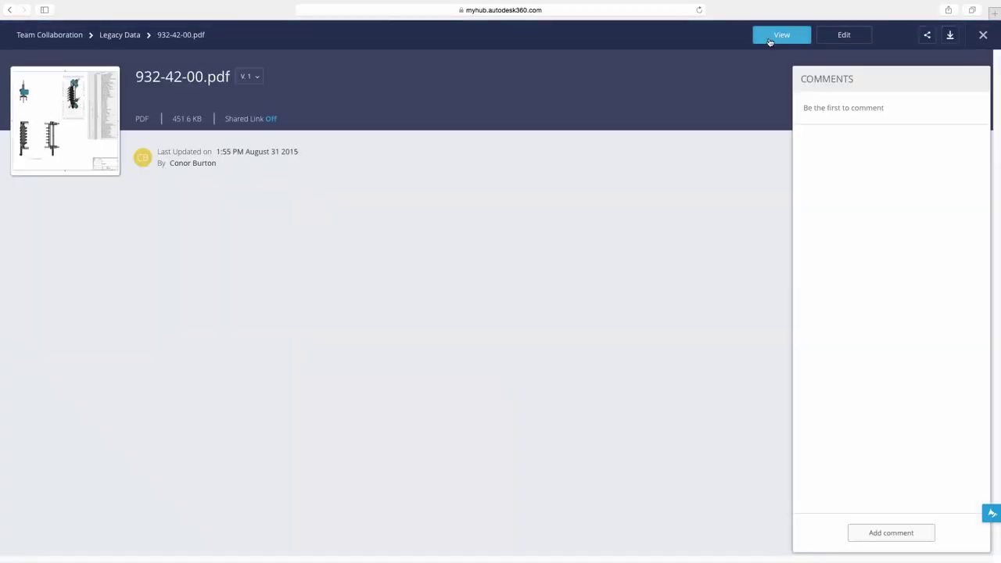
click(773, 36)
scroll(689, 187, down, 3)
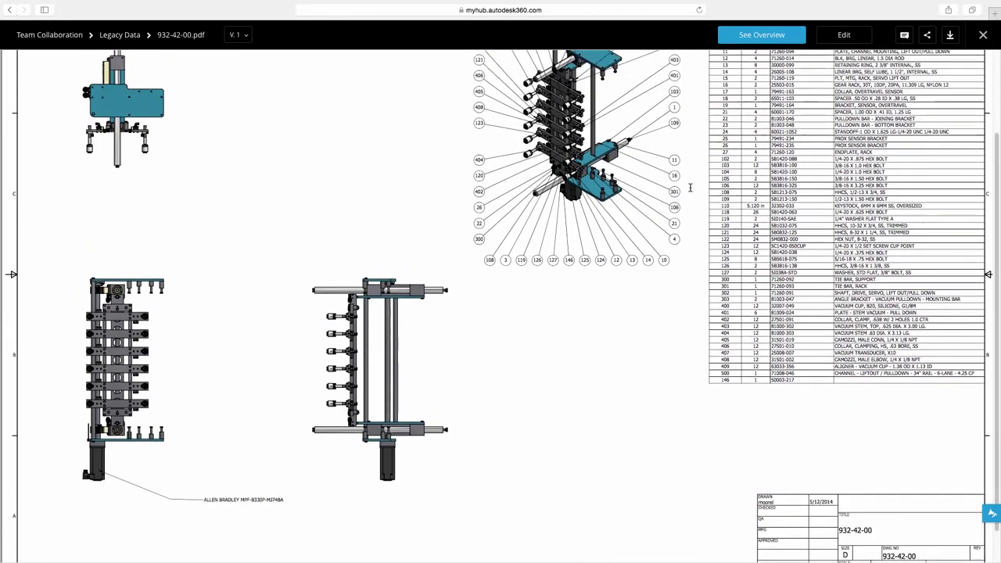
scroll(690, 187, up, 1)
scroll(690, 187, up, 1)
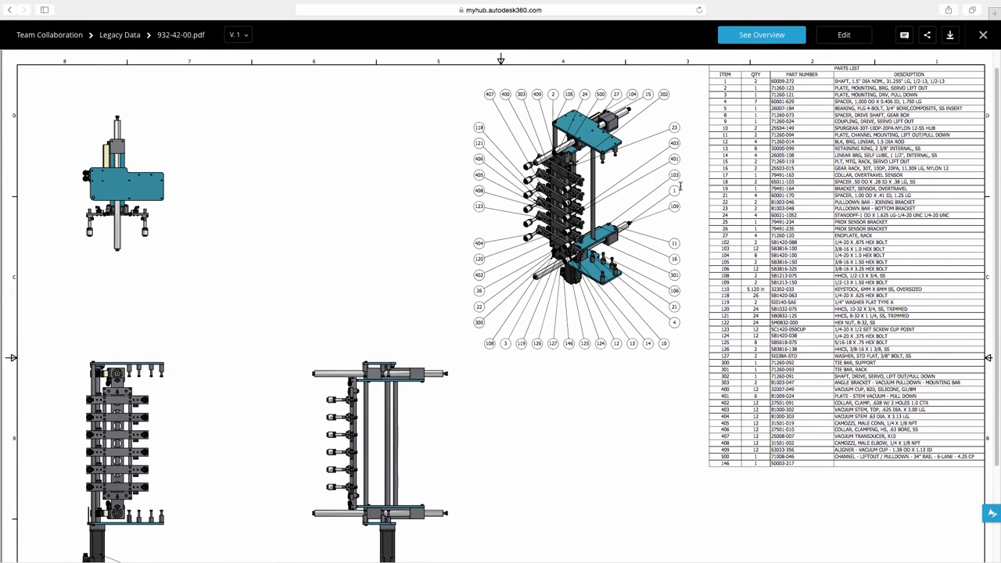
click(121, 35)
Select the three Electrical Enclosure files, from BOTTOM COVER.SLDPRT onward, for upload.
click(667, 79)
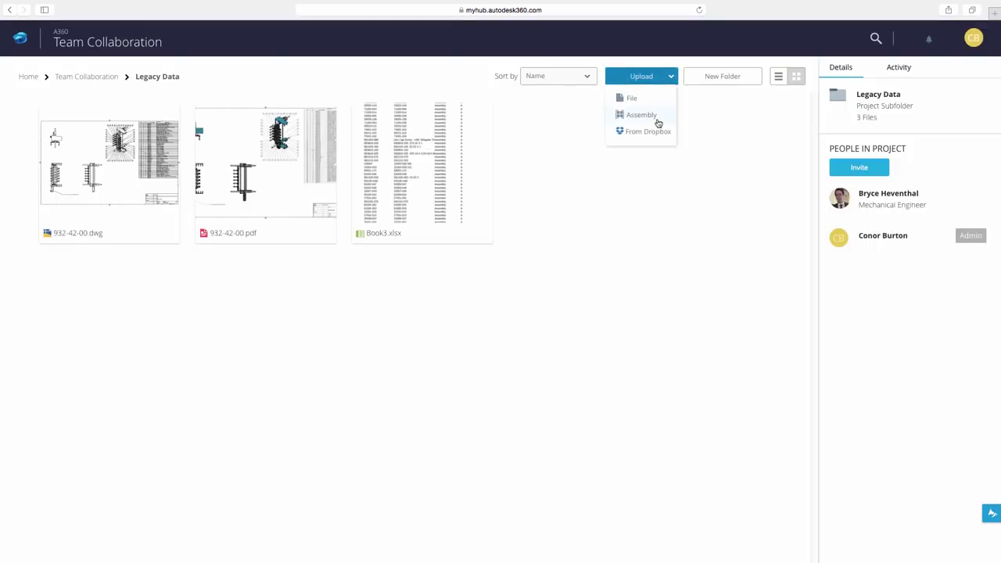
click(658, 121)
click(552, 47)
click(610, 50)
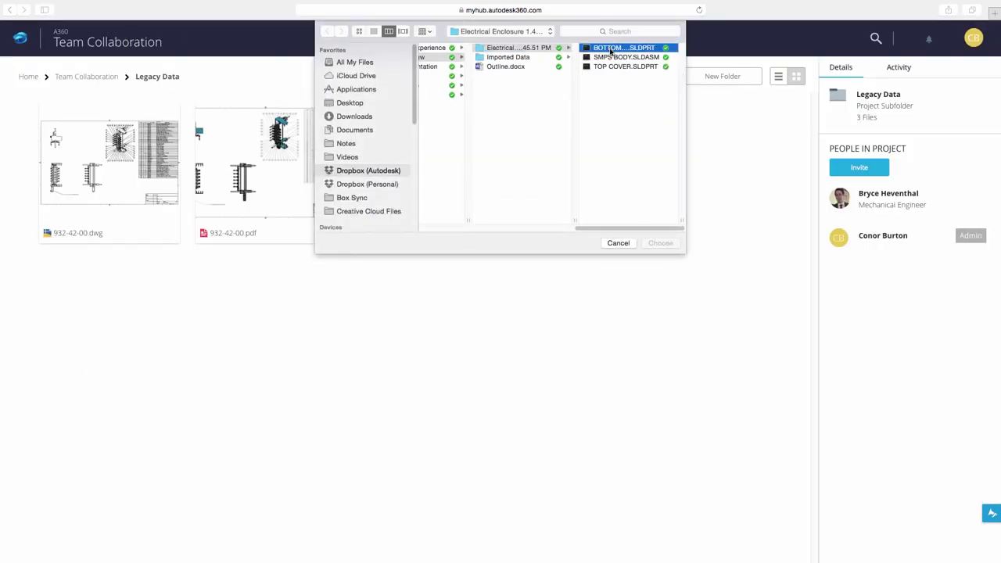
shift+click(530, 68)
click(659, 243)
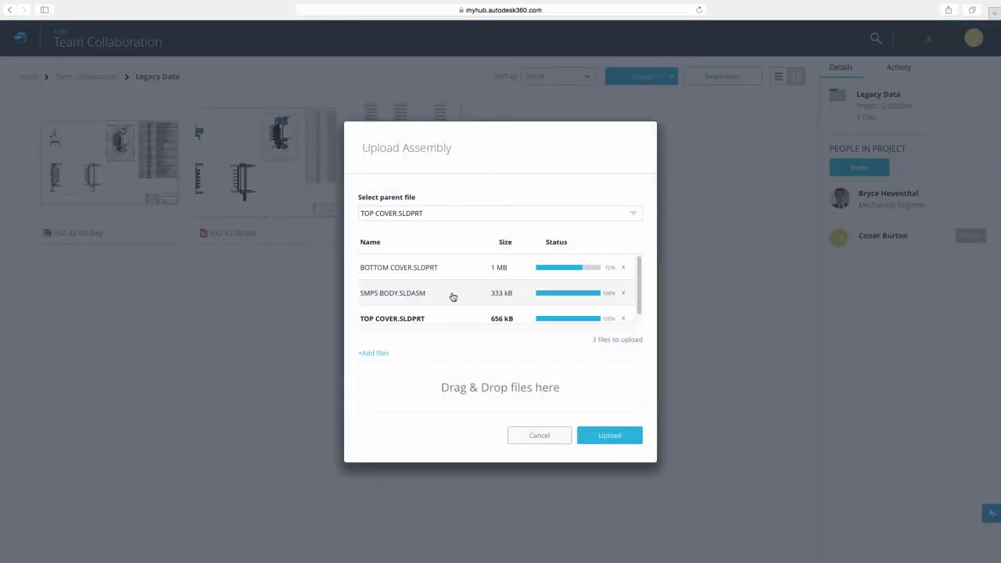
Upload them with SMPS BODY.SLDASM as parent file, then open and orbit the model.
click(470, 297)
click(610, 435)
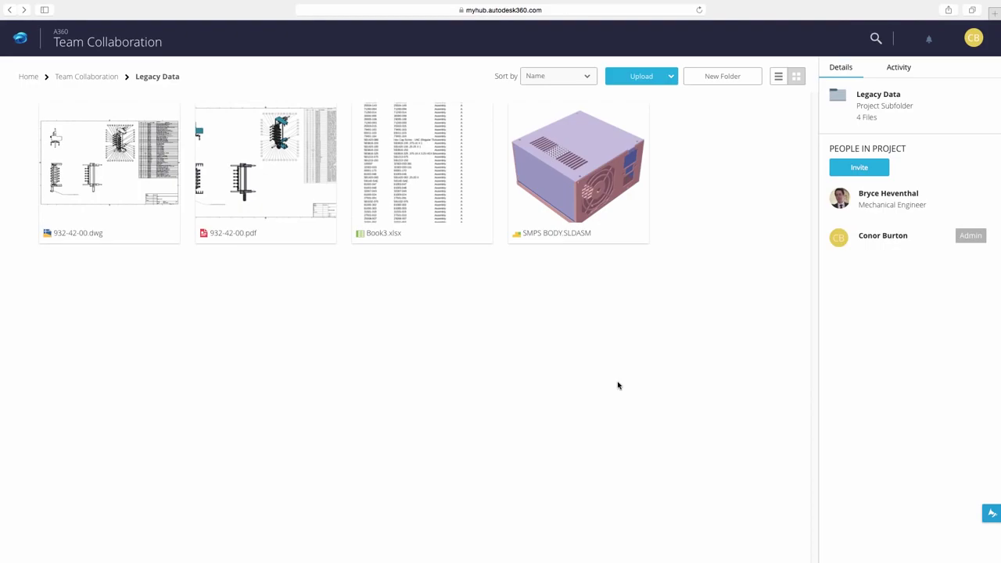
click(591, 170)
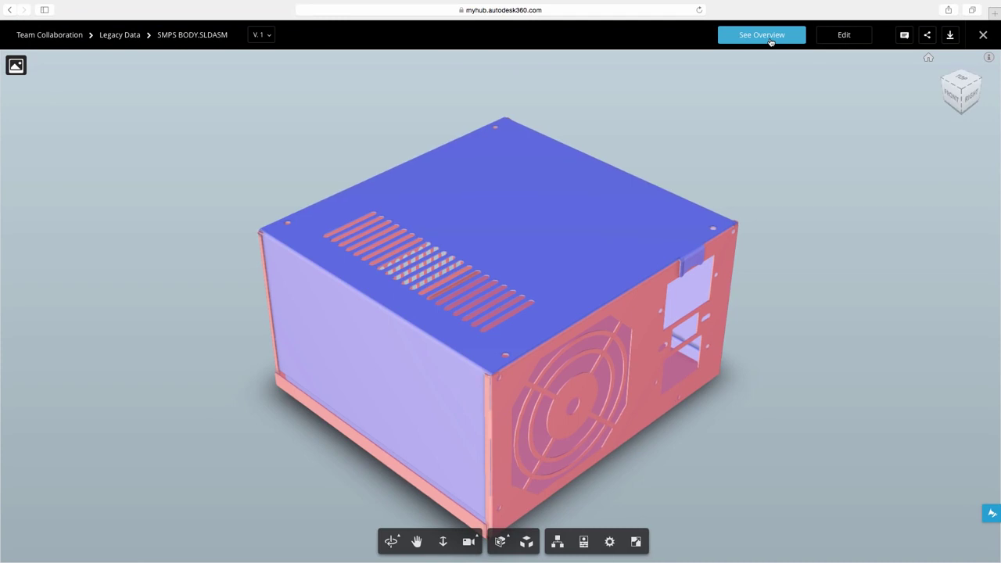
drag(740, 188, 681, 172)
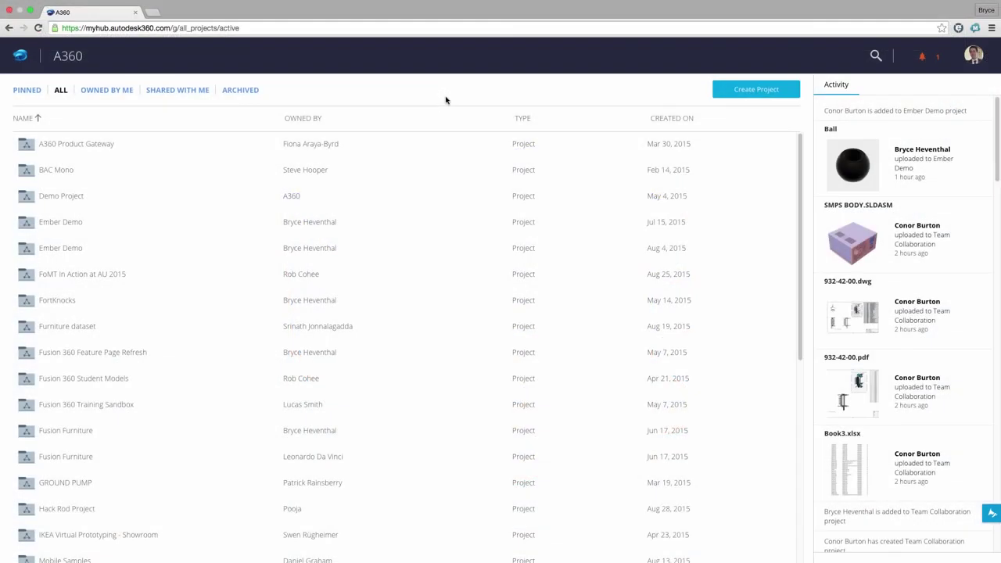
List the projects shared with you, sorted by the Owned By column.
click(115, 92)
click(161, 92)
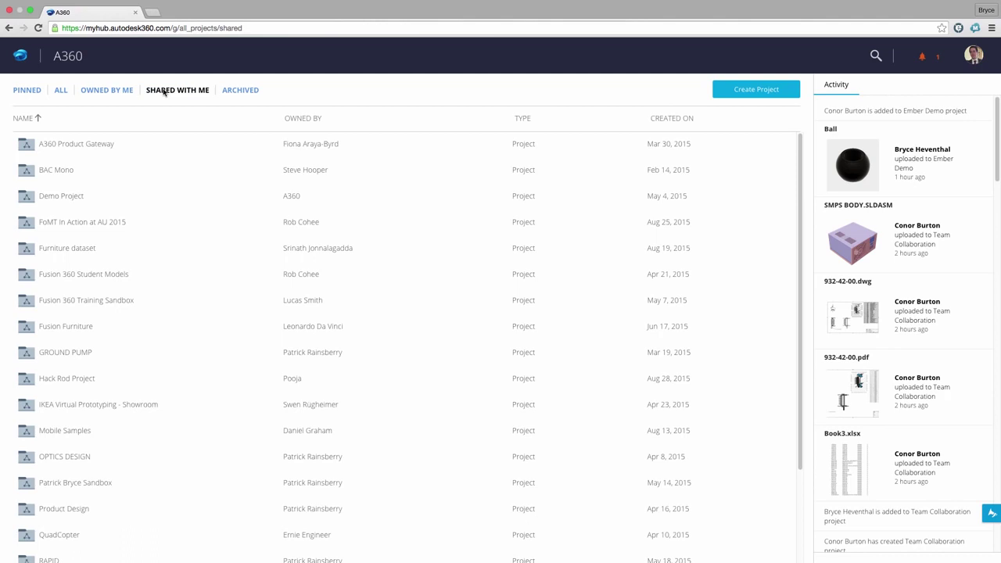
click(306, 123)
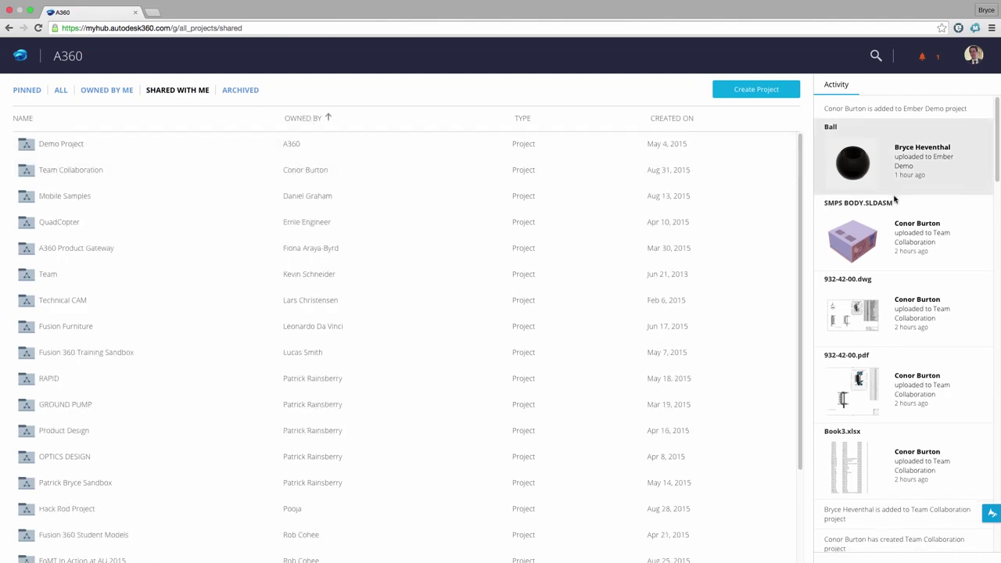
scroll(896, 198, down, 1)
Open 932-42-00.dwg from recent activity and pan and zoom to its large-hole dimensions.
click(896, 289)
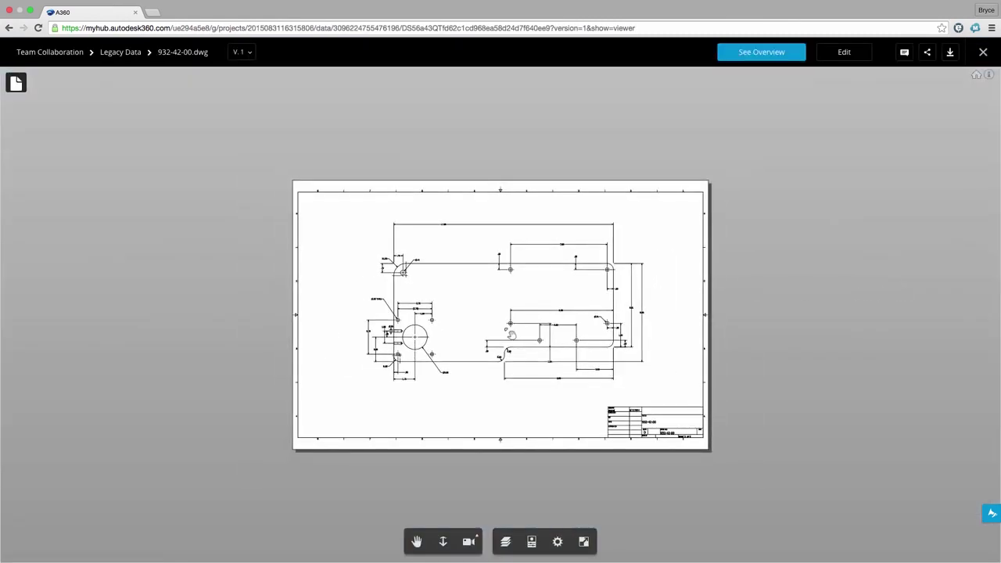
scroll(510, 332, up, 3)
drag(344, 339, 462, 339)
scroll(461, 338, up, 5)
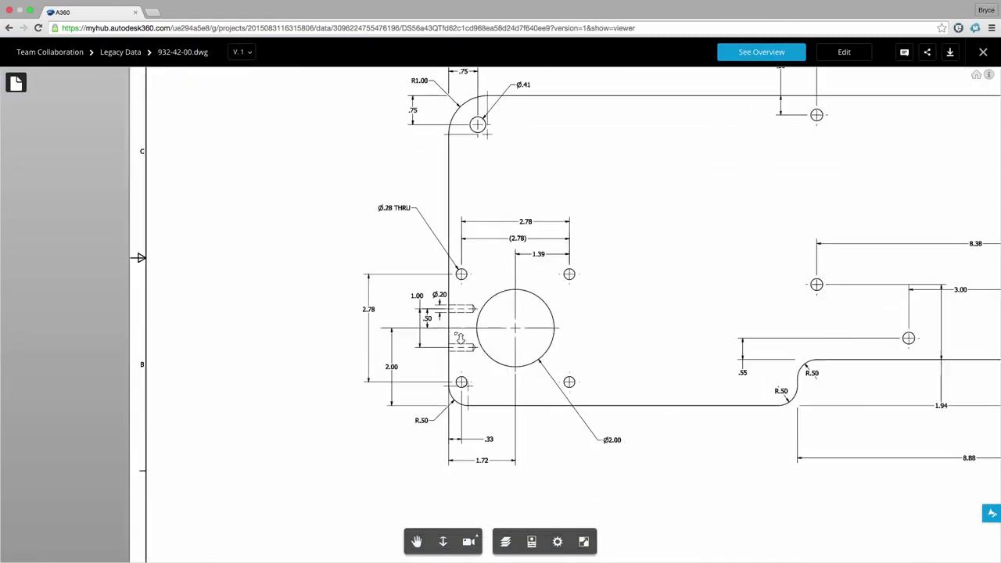
scroll(460, 338, down, 5)
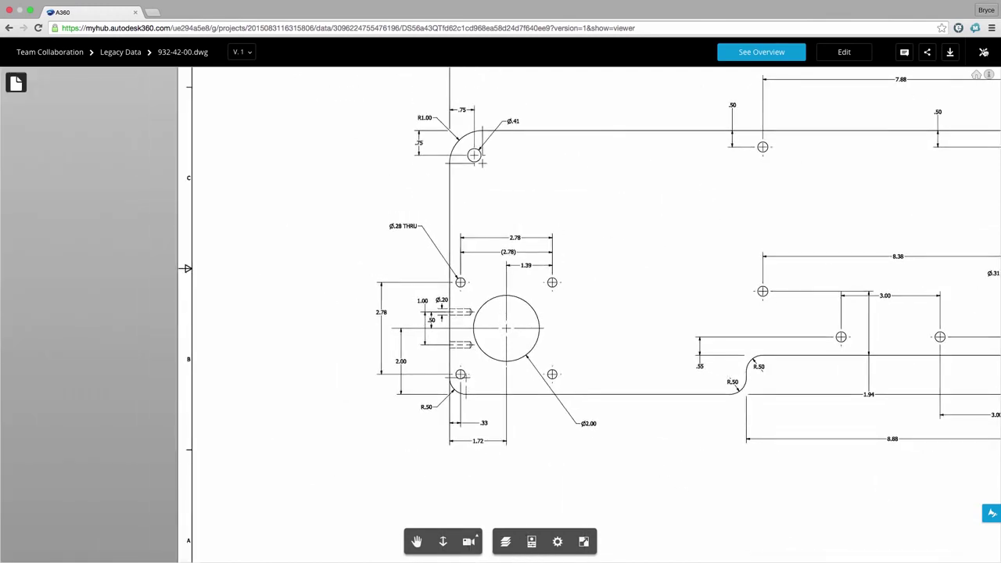
Close the drawing, check notifications, and search for 'Build Arm'.
click(982, 52)
click(928, 56)
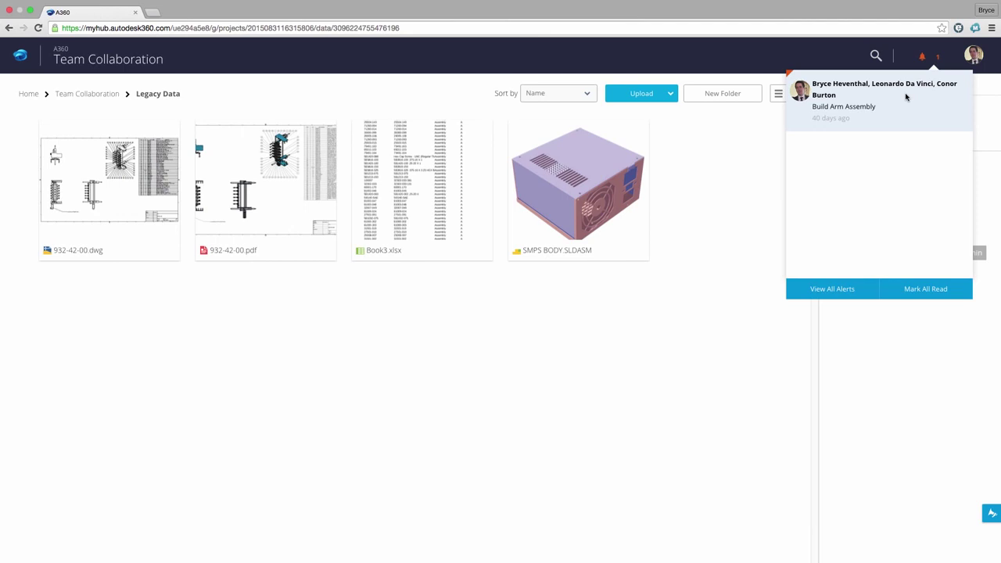
click(876, 57)
text(Build Arm)
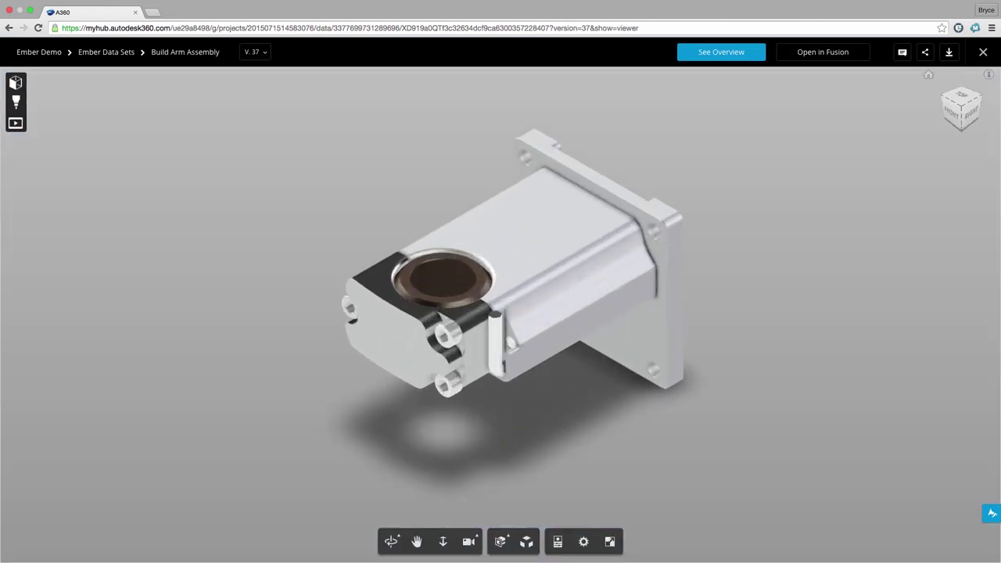
Open the Build Arm Assembly overview and review its Where Used and Drawings tabs.
click(720, 52)
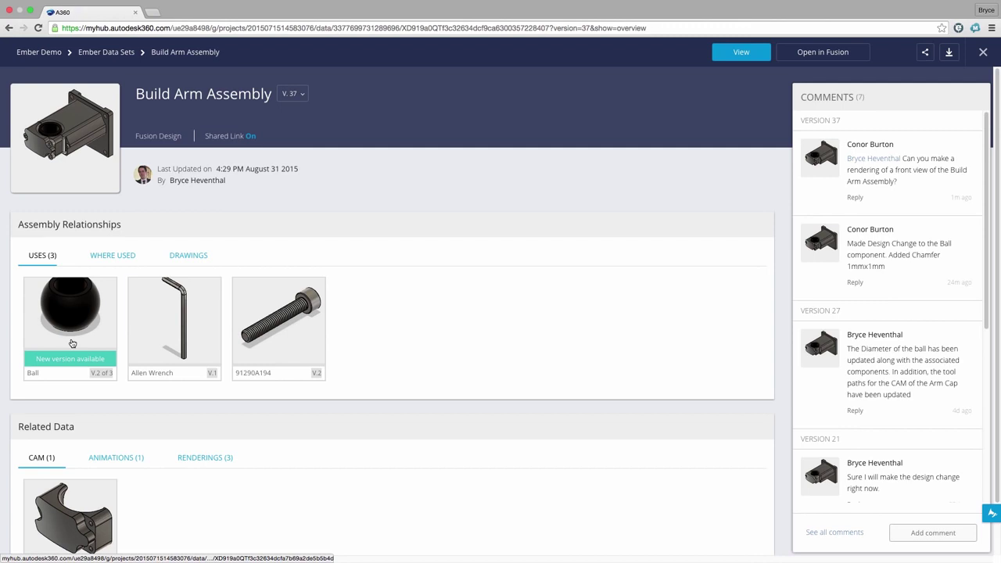
click(113, 256)
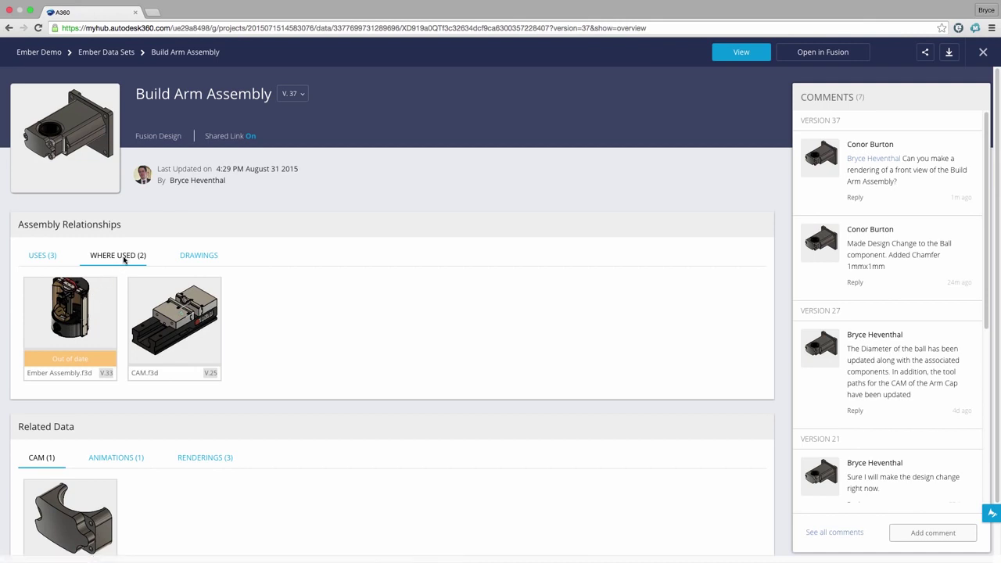
click(197, 258)
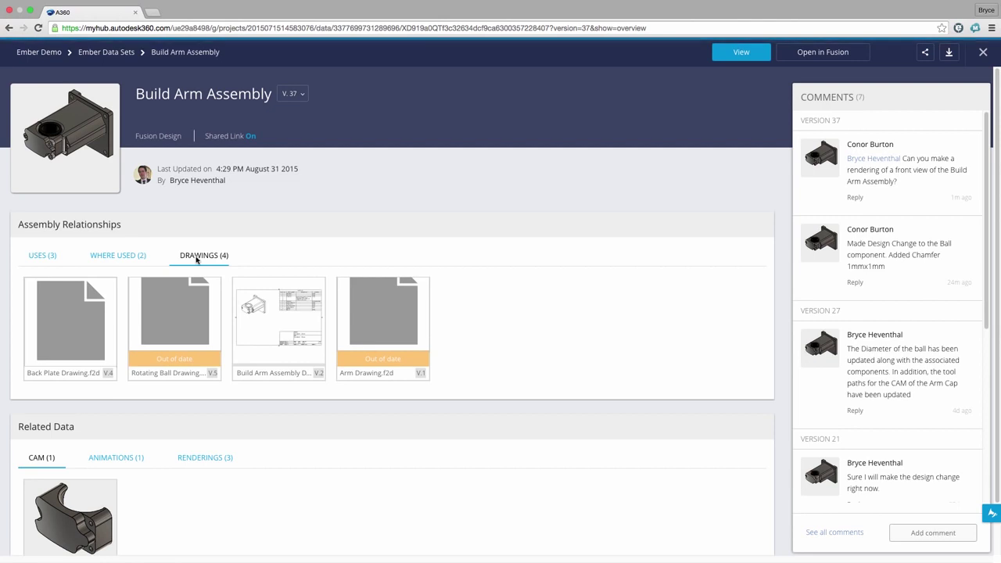
scroll(197, 260, down, 2)
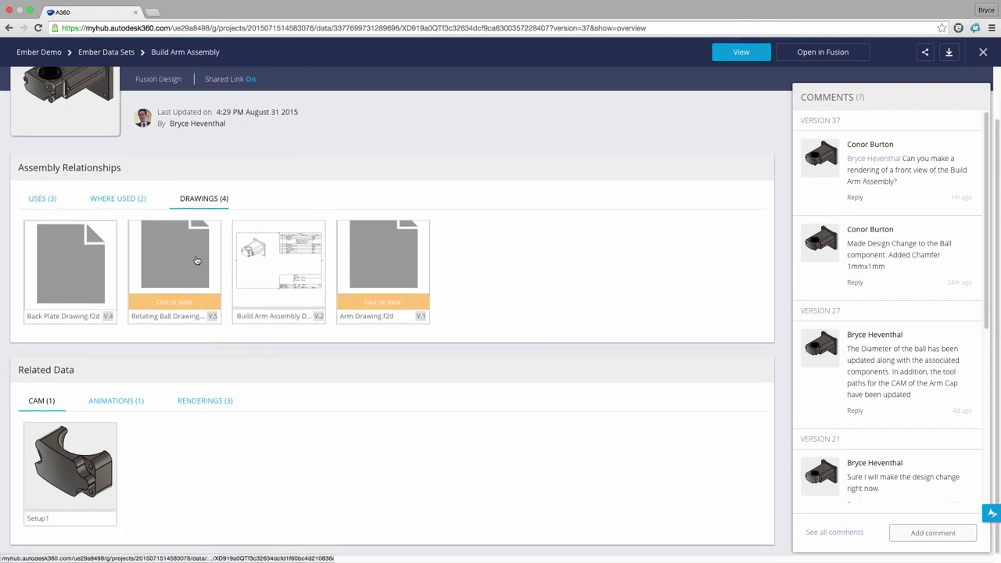
Review its Uses, Animations and Renderings tabs, previewing the CustomizedView66995555 rendering.
click(50, 199)
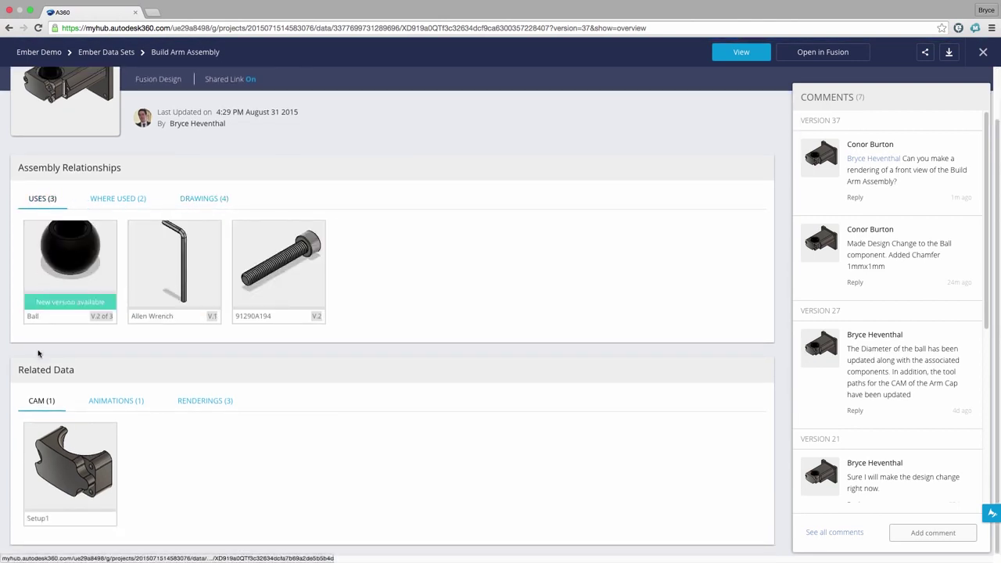
click(101, 401)
click(192, 401)
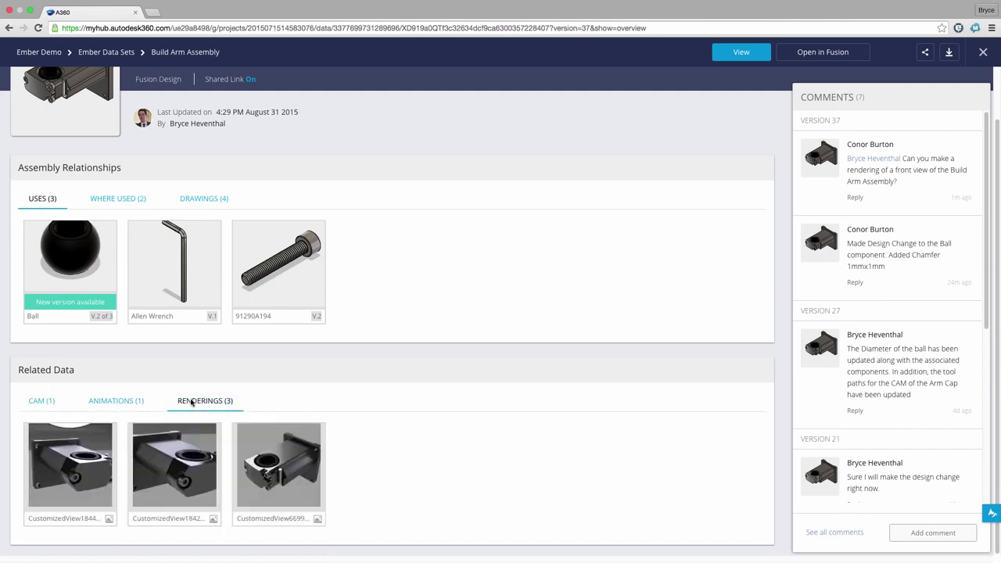
click(276, 476)
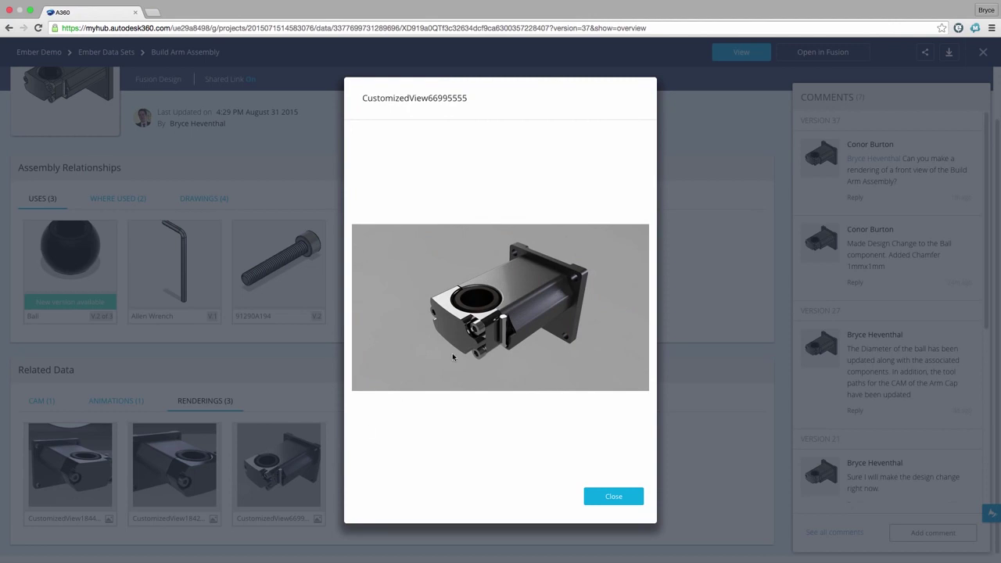
click(608, 497)
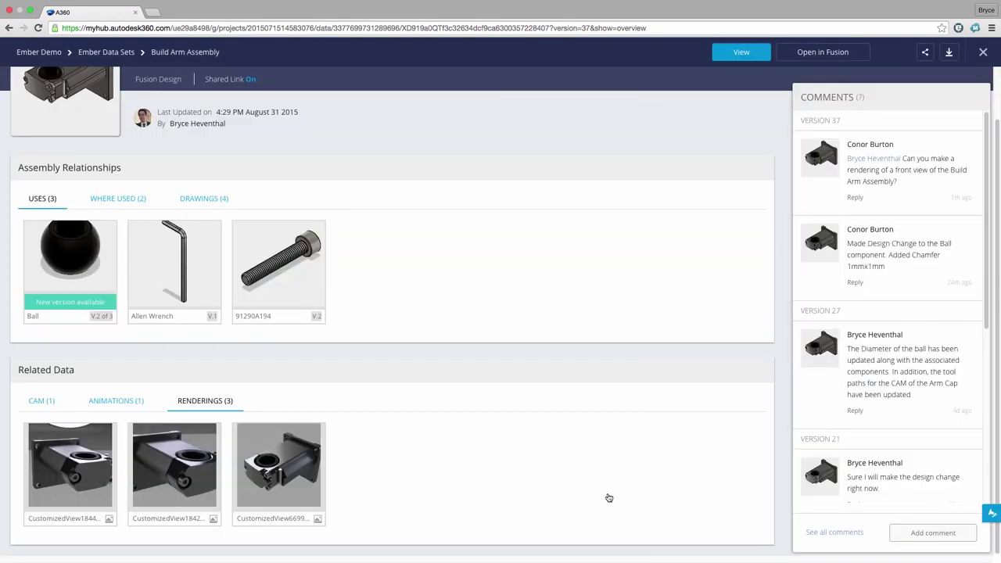
scroll(608, 497, up, 2)
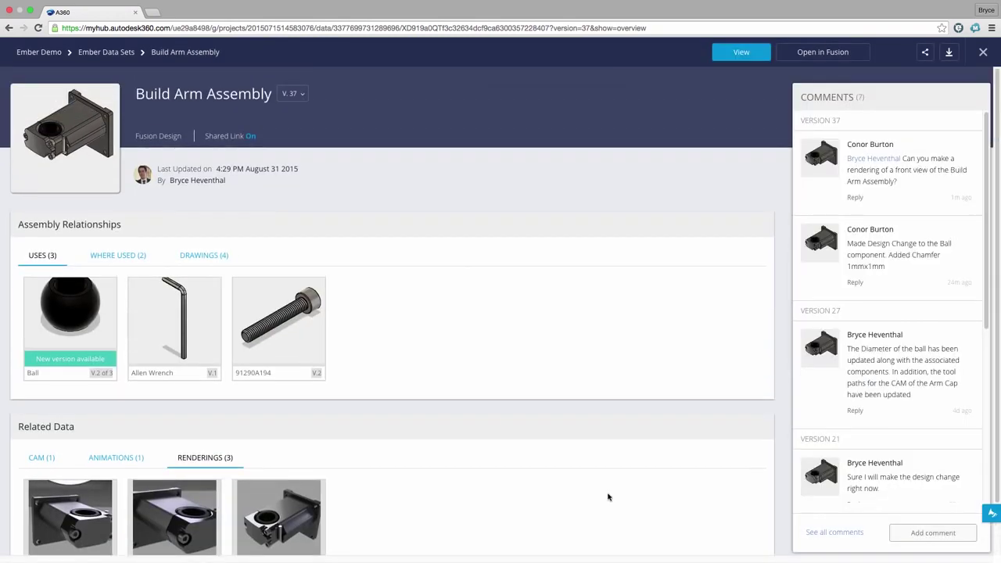
Review Build Arm Assembly's earlier versions in the V.37 version list, then close it.
click(288, 94)
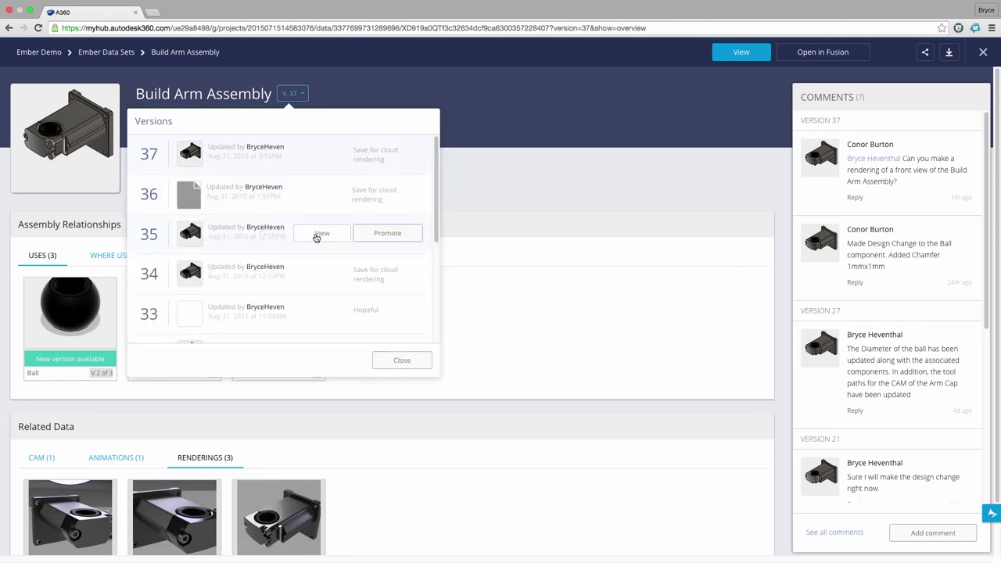
click(484, 220)
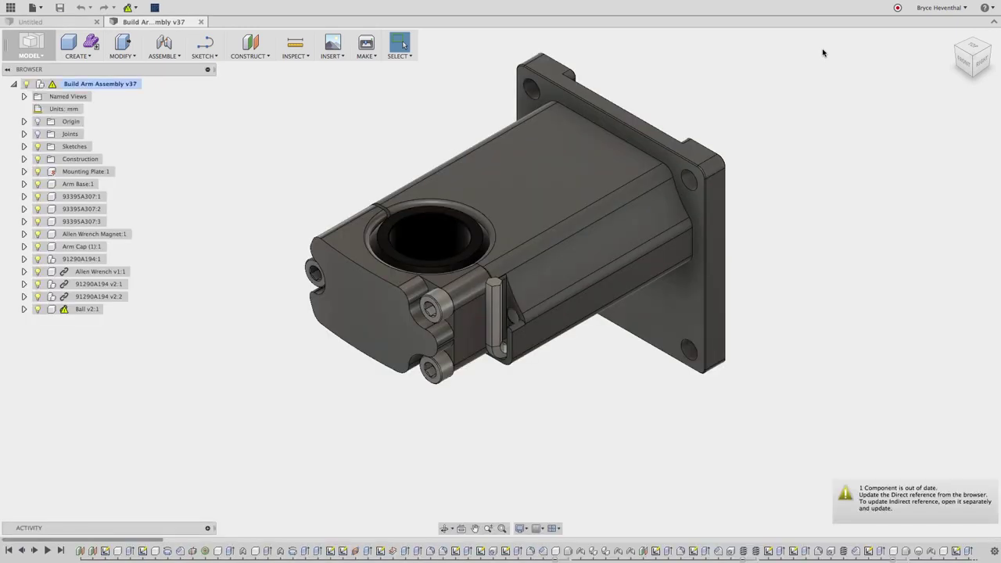
In the Data Panel, list the assembly's child components and update the out-of-date Ball component.
click(11, 8)
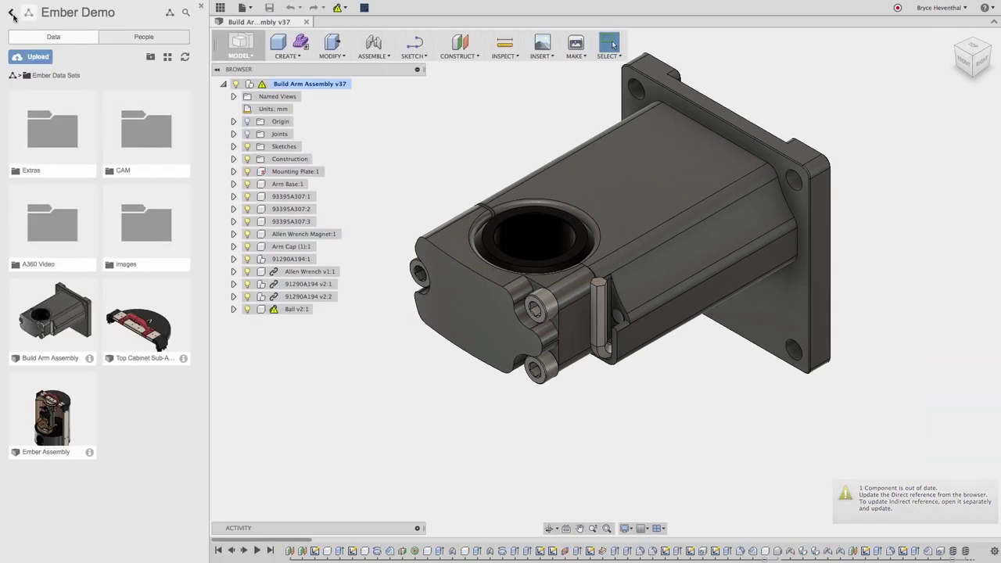
click(89, 358)
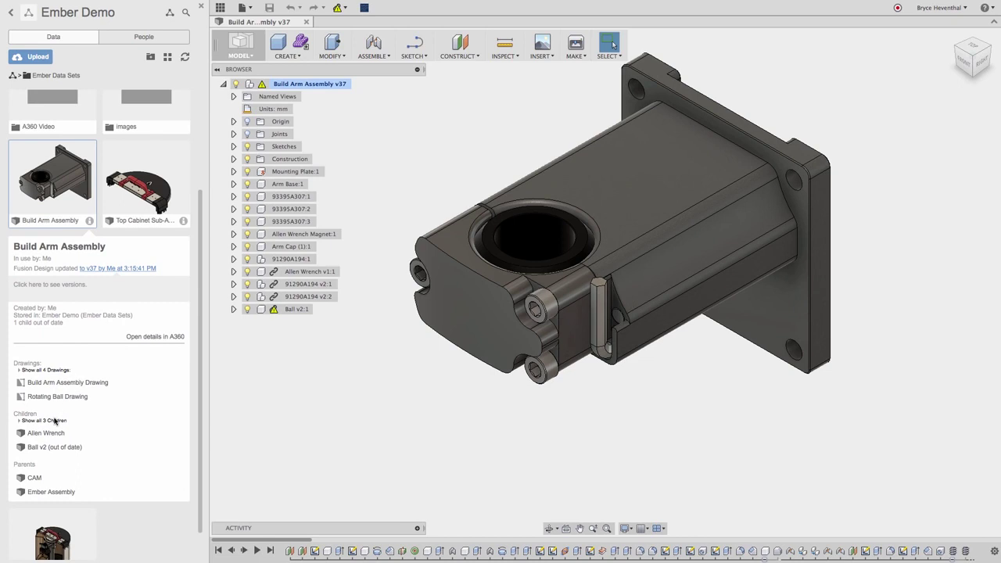
click(55, 420)
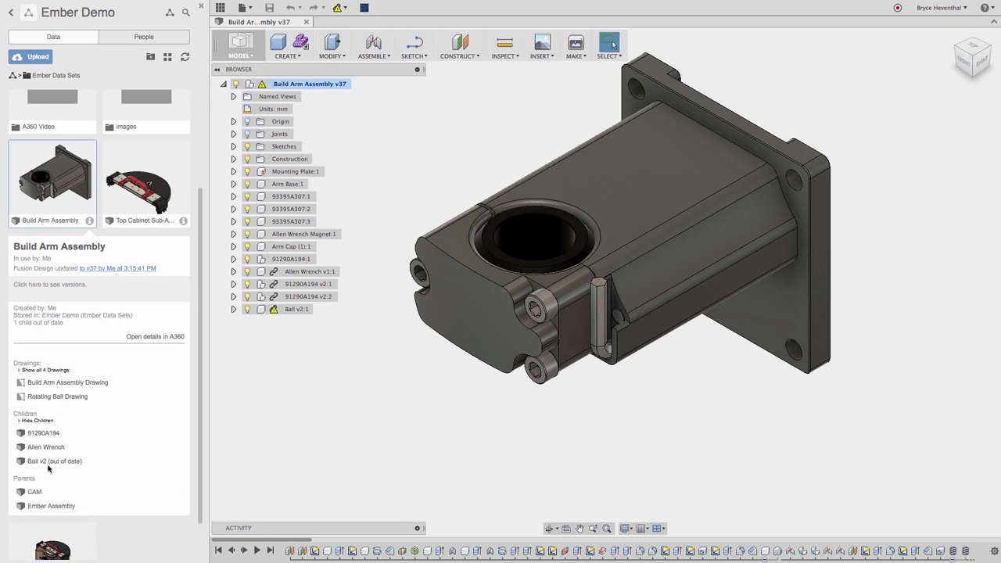
click(337, 7)
click(341, 22)
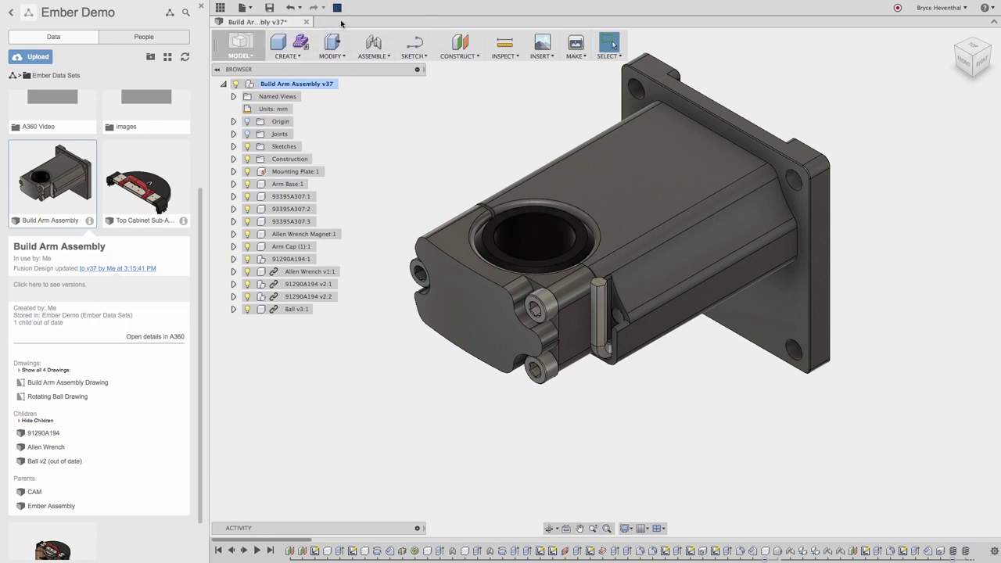
click(200, 6)
In the Render workspace, cloud-render the front view at 1920x1080.
click(30, 47)
click(31, 118)
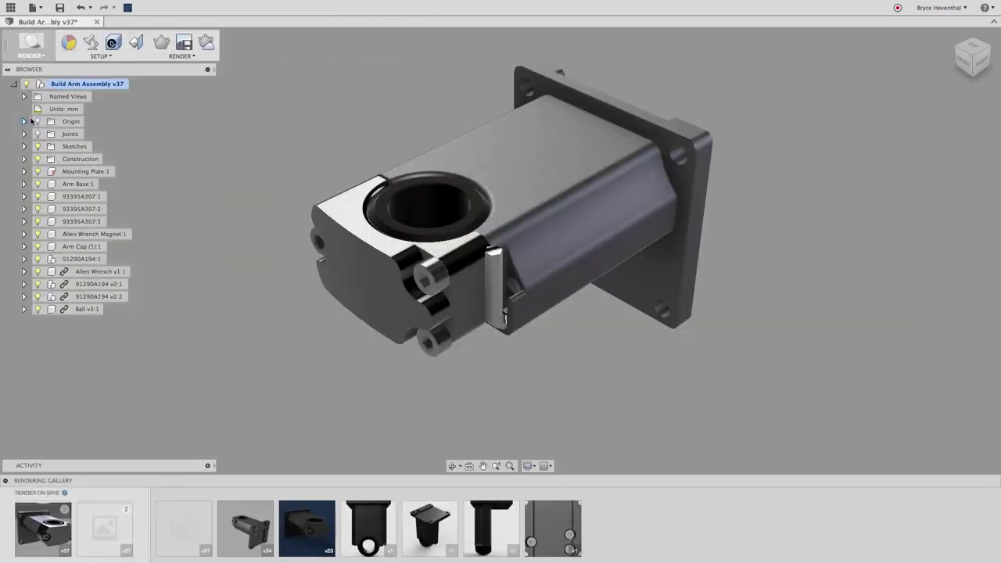
click(968, 64)
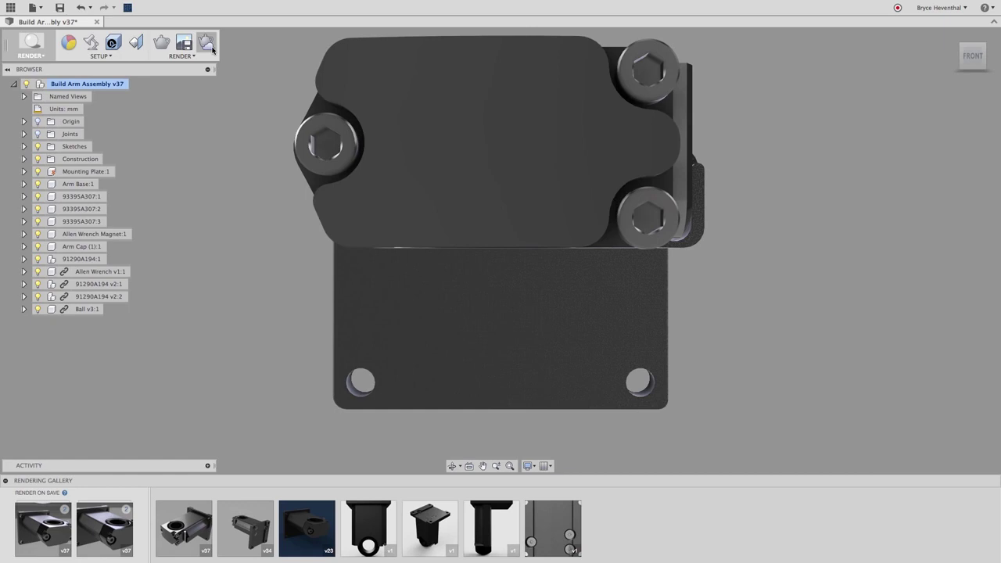
click(211, 47)
click(650, 226)
click(626, 292)
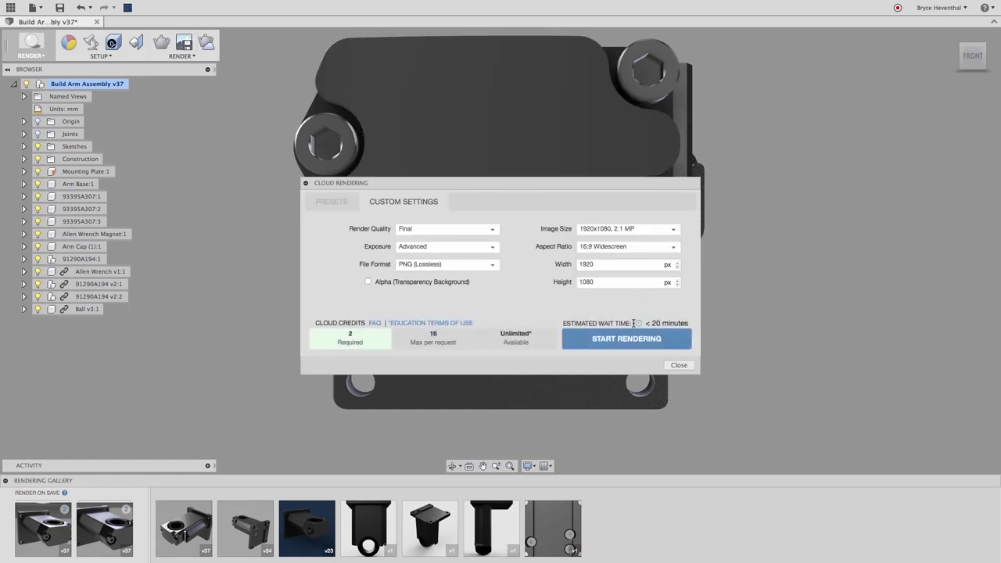
click(631, 339)
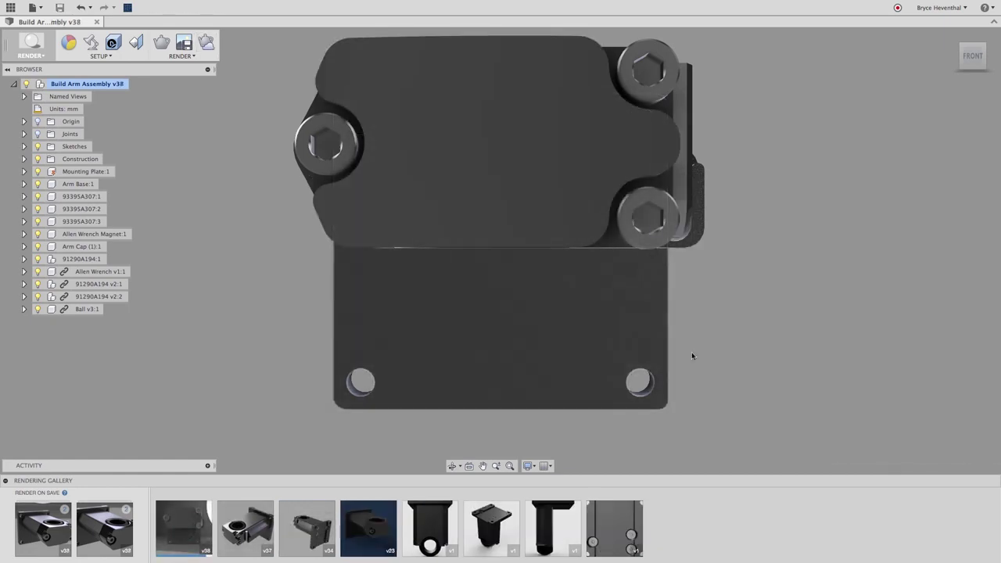
click(11, 10)
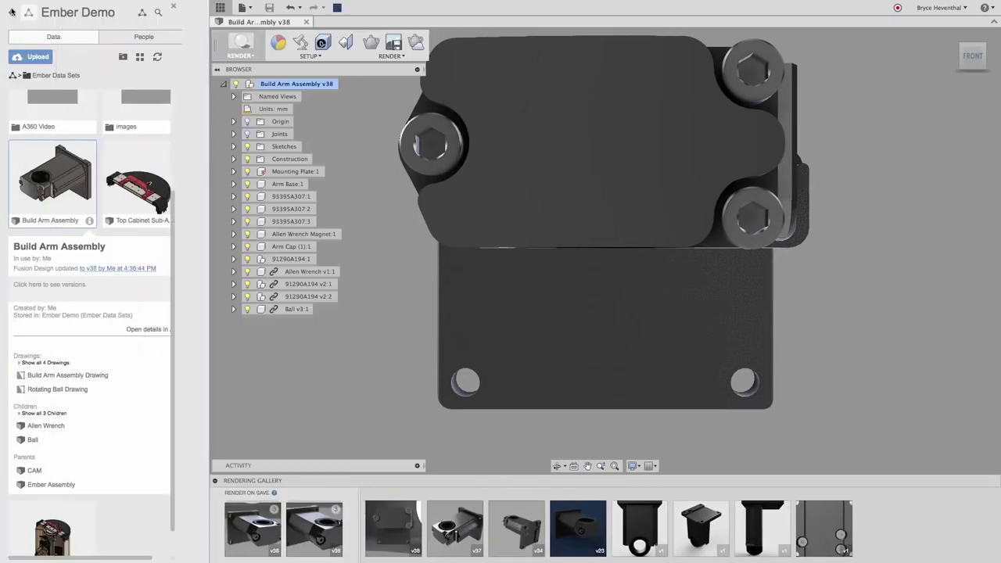
Open the Build Arm Assembly details page, scroll to Renderings, and preview the first thumbnail.
click(154, 329)
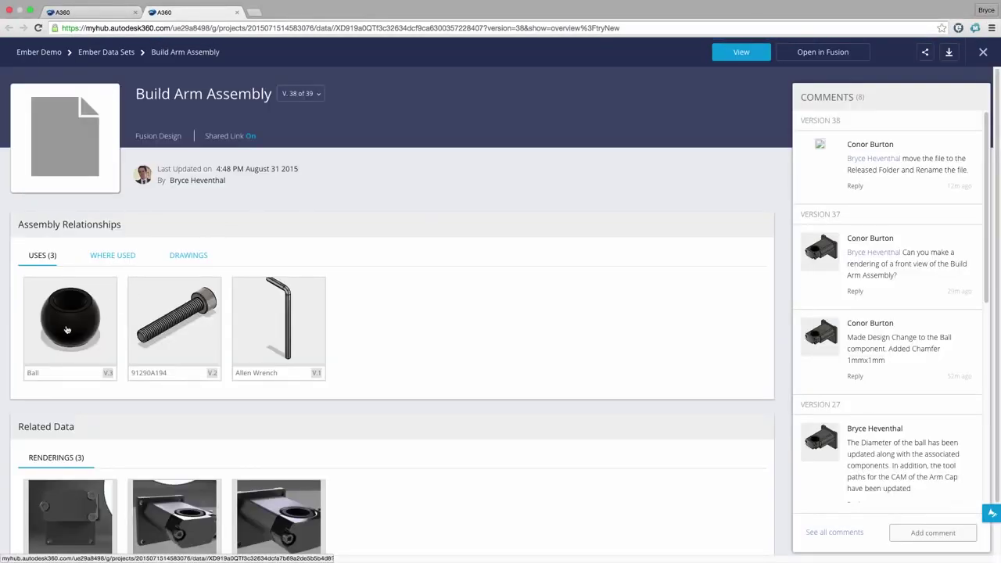
scroll(66, 445, down, 2)
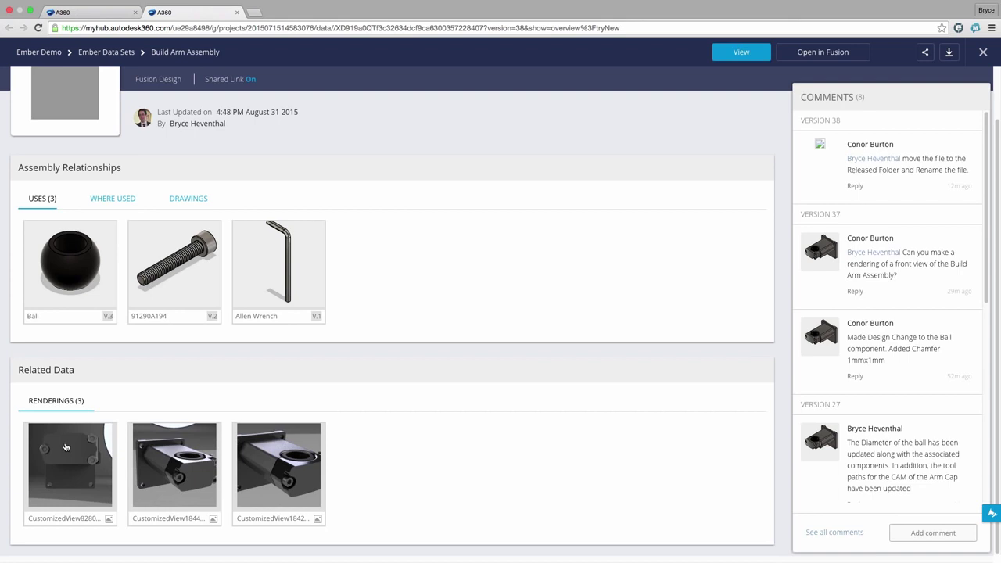
click(67, 447)
click(630, 500)
Move Build Arm Assembly from Ember Data Sets into the Released folder.
click(107, 51)
click(266, 401)
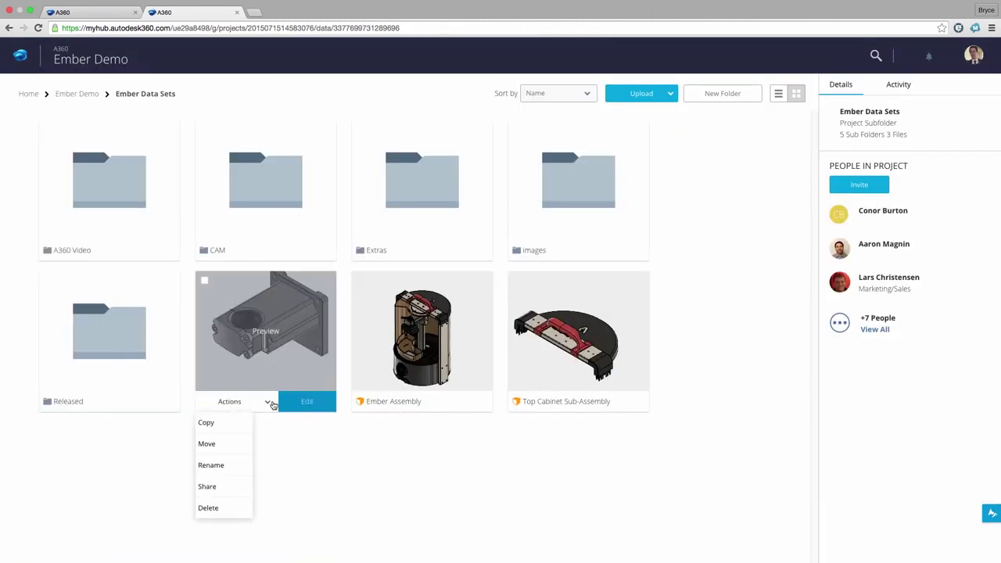
click(234, 441)
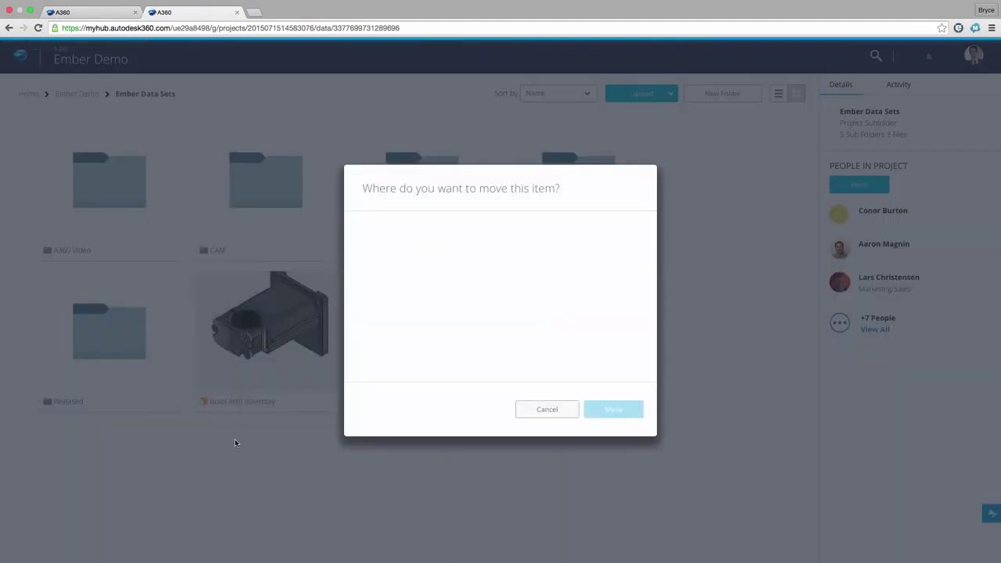
click(365, 291)
click(378, 307)
scroll(438, 312, down, 2)
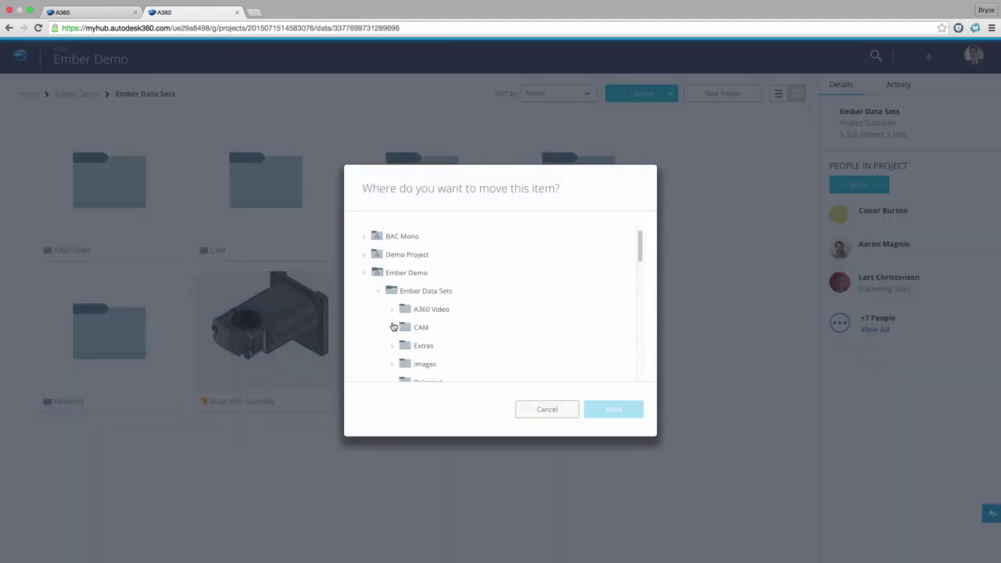
click(427, 349)
click(598, 409)
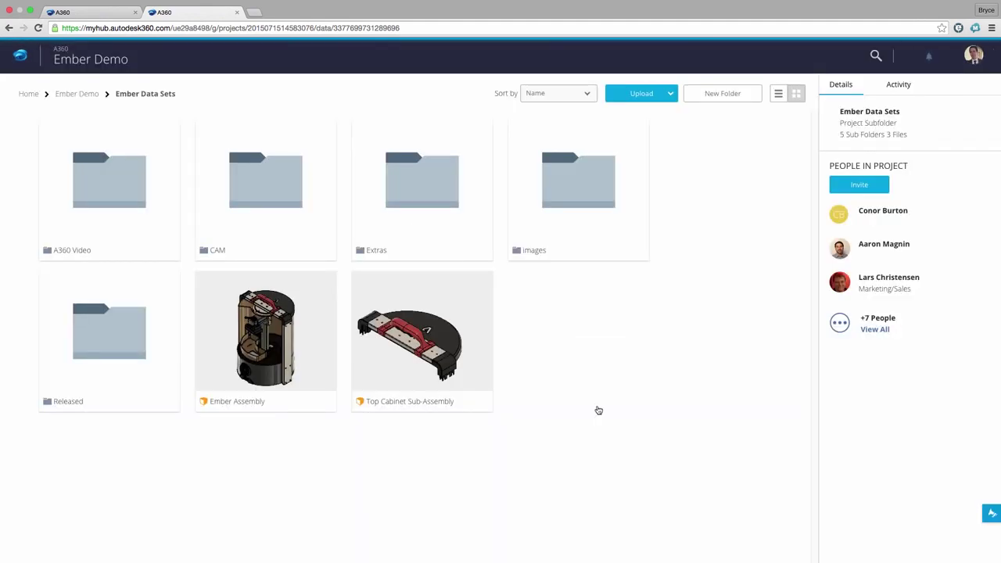
In Released, rename the file to Build Arm Assembly_released and open its details page.
click(134, 349)
click(115, 256)
click(82, 317)
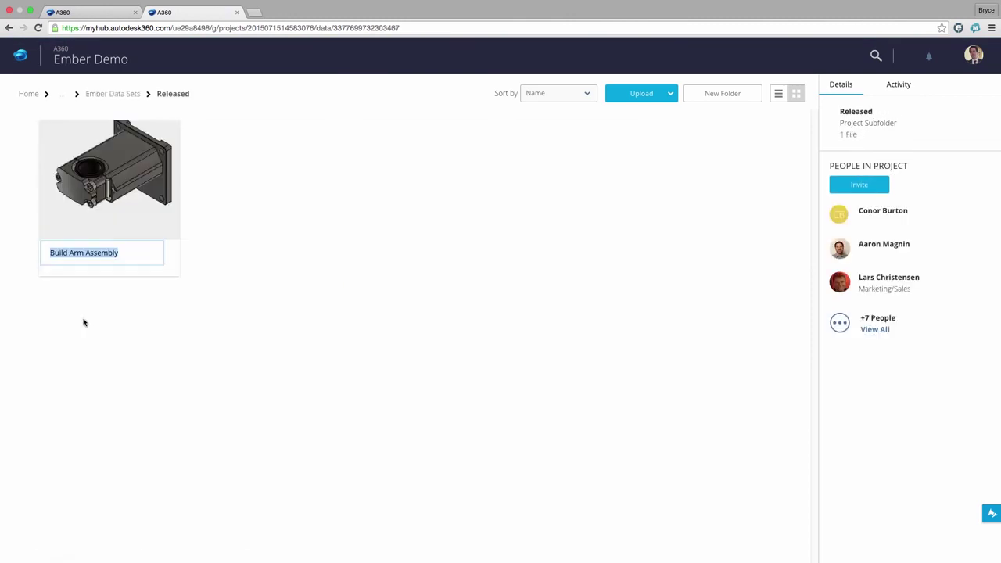
key(Right)
text(_re)
key(Return)
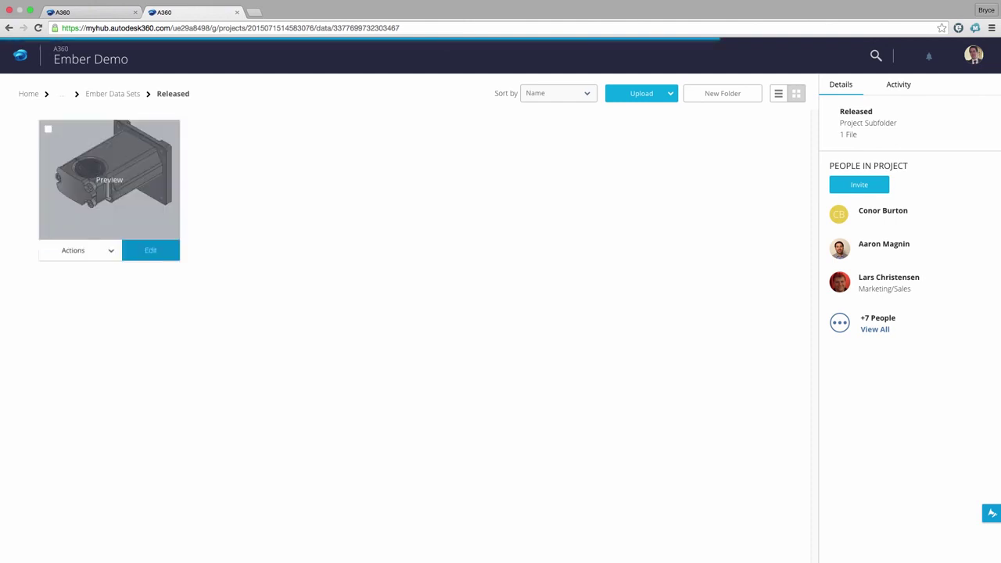
click(94, 202)
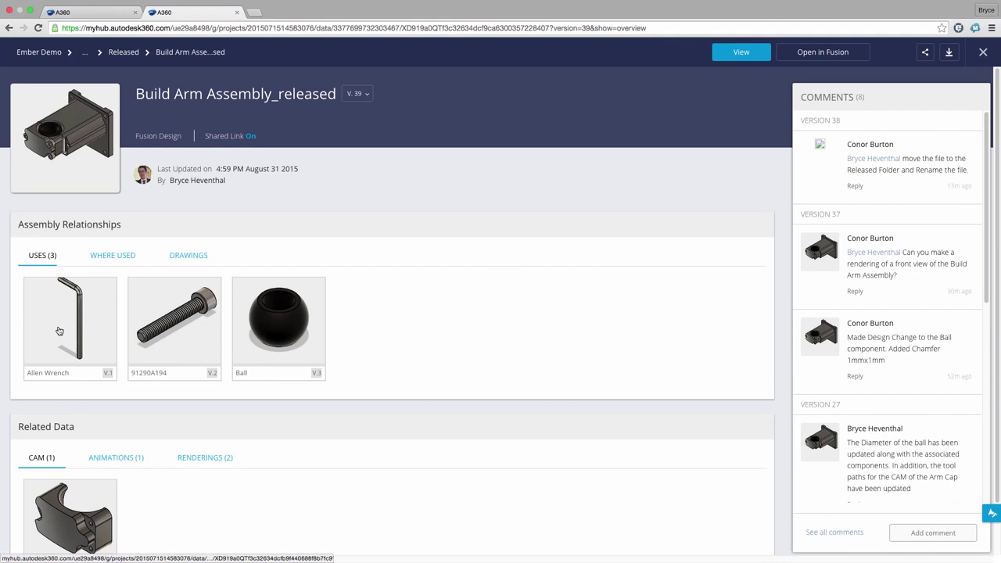
Check Where Used, open the viewer, and comment that the rendering was made and the file moved.
click(126, 257)
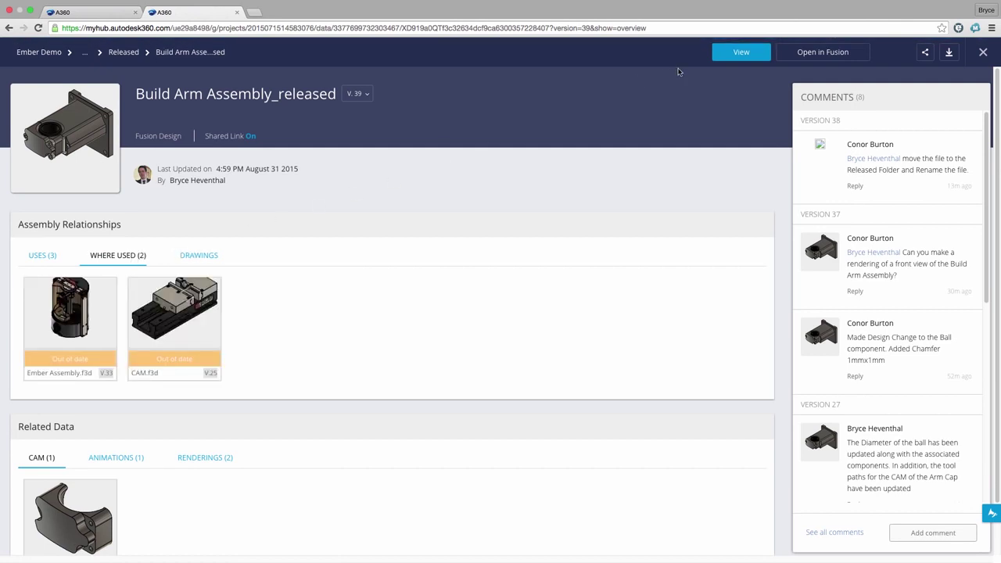
click(720, 55)
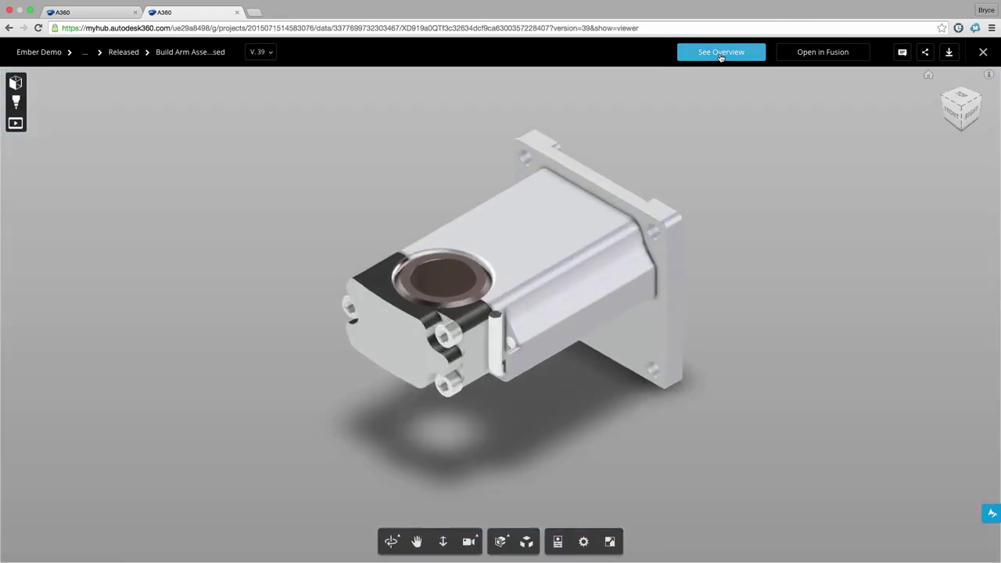
click(902, 53)
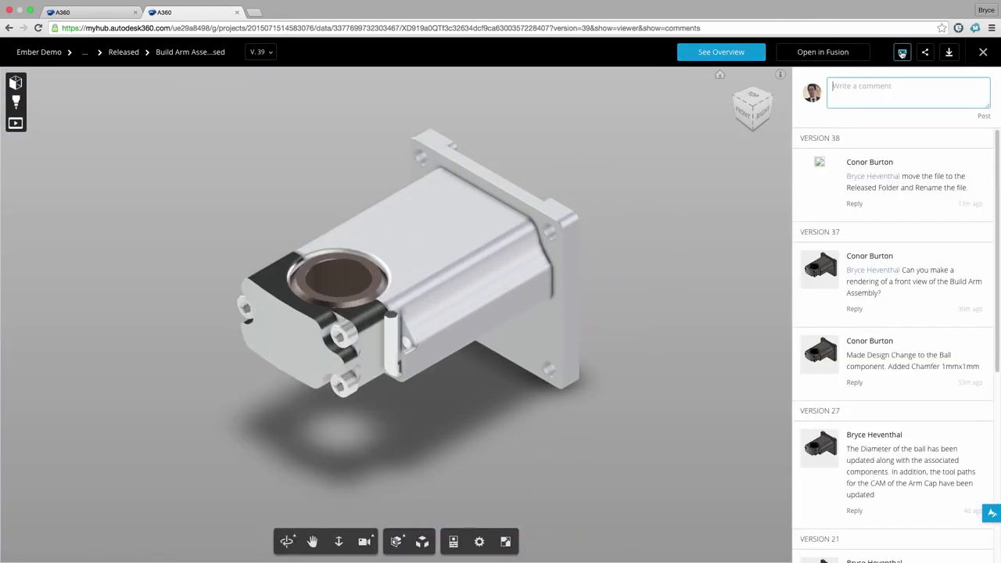
click(834, 86)
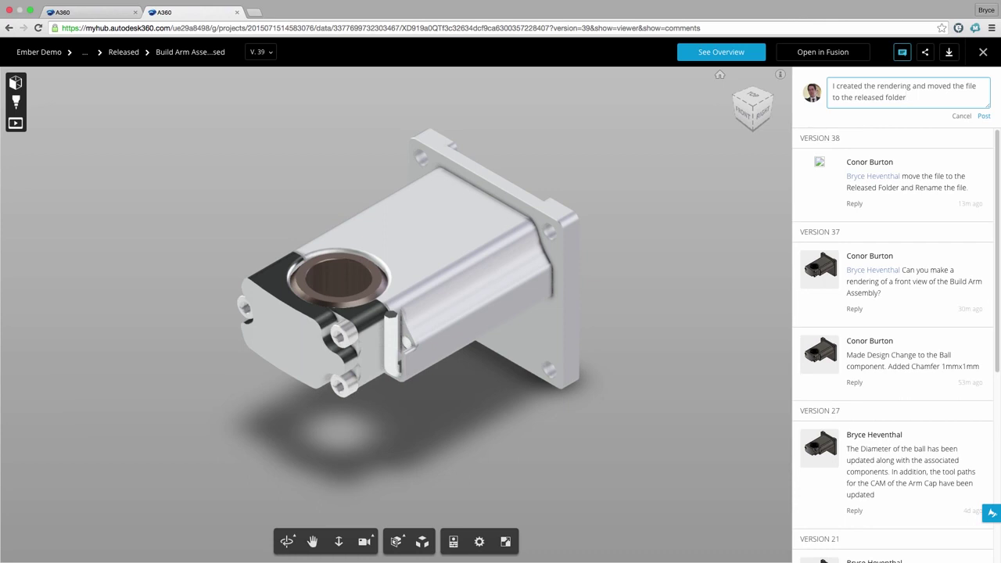
key(Return)
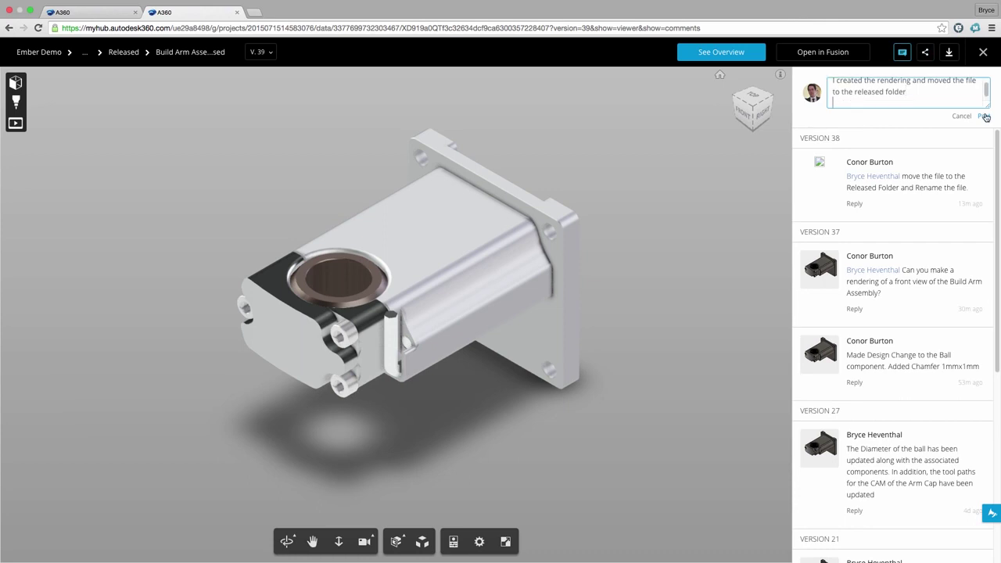
click(983, 116)
Orbit the model to a side-on view and show the Model Browser parts tree.
click(903, 55)
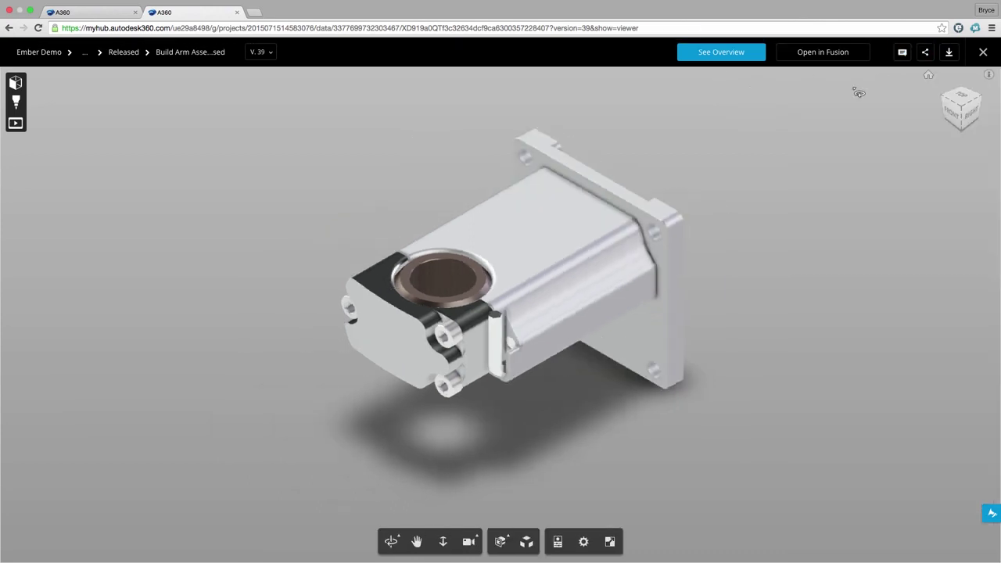
drag(743, 241, 732, 266)
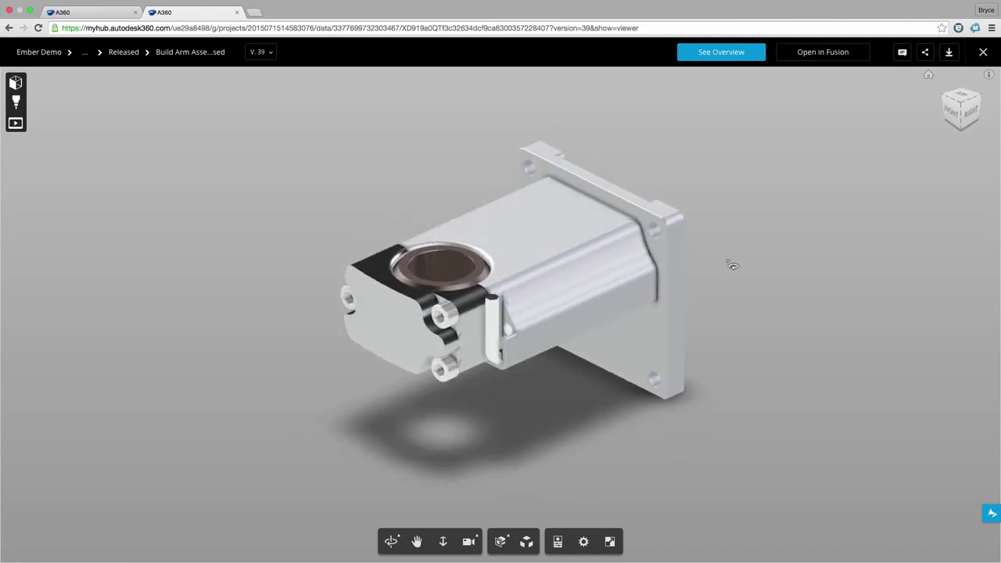
click(15, 82)
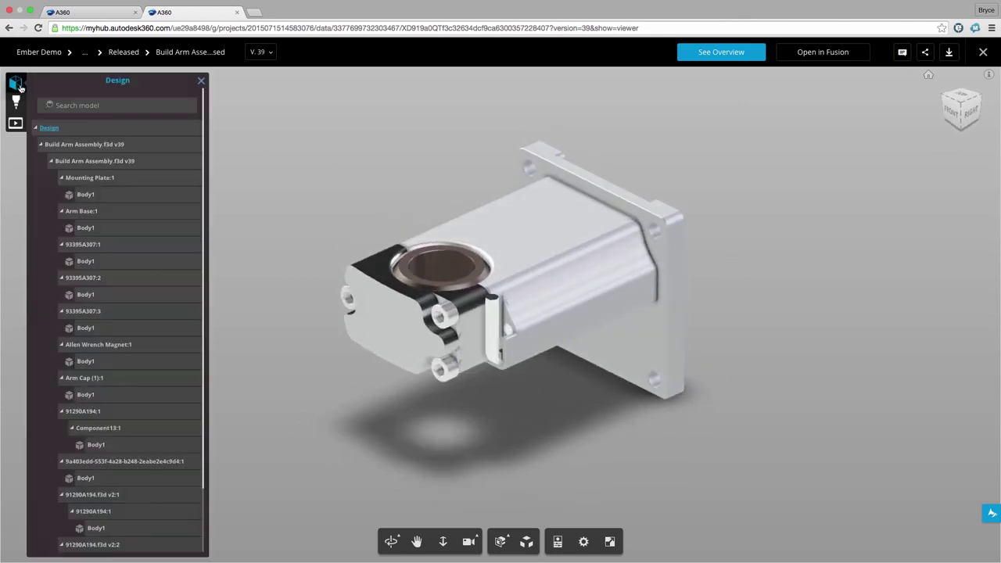
Isolate Arm Base:1 and Arm Cap (1):1, then review Arm Cap's steel properties.
click(91, 216)
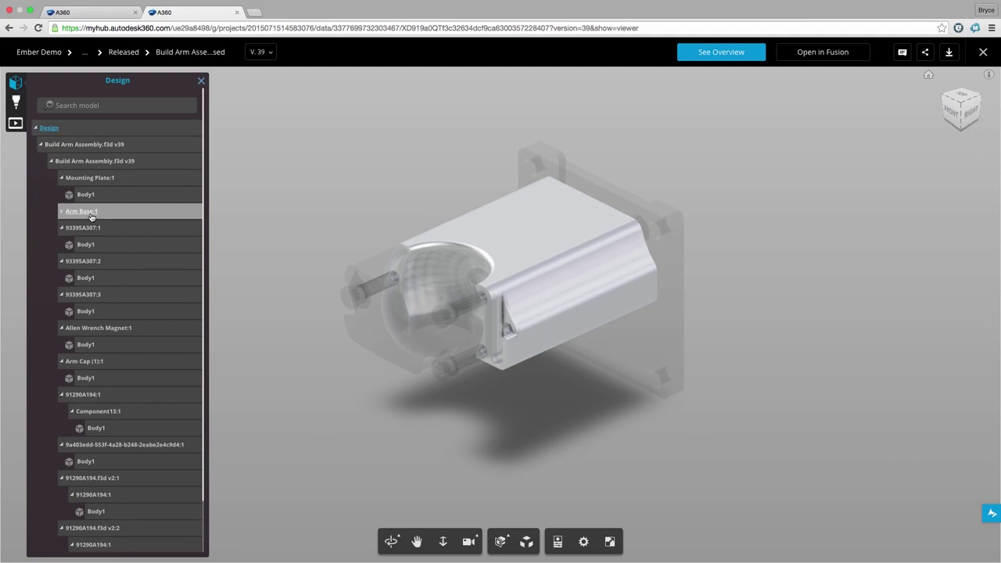
click(82, 364)
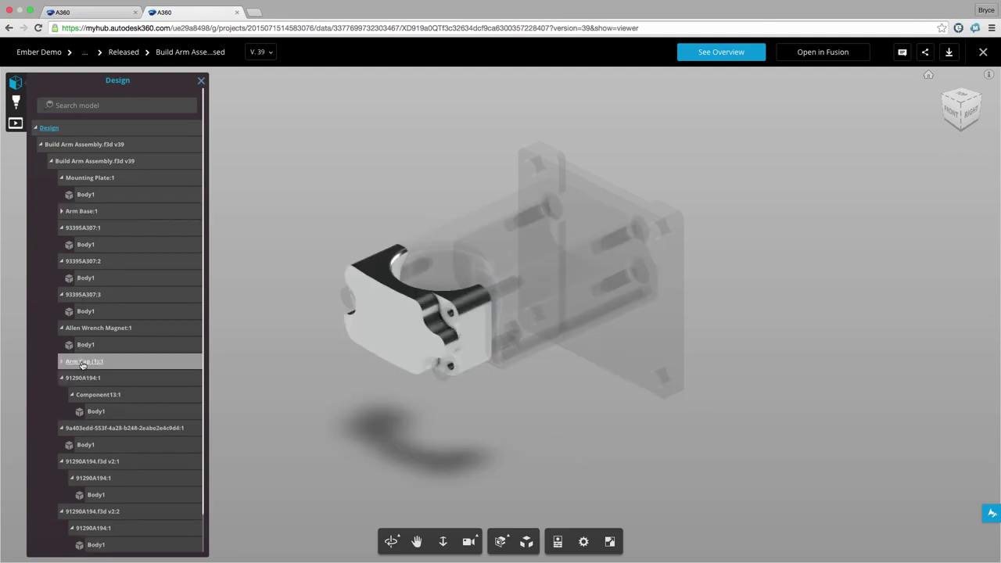
click(557, 541)
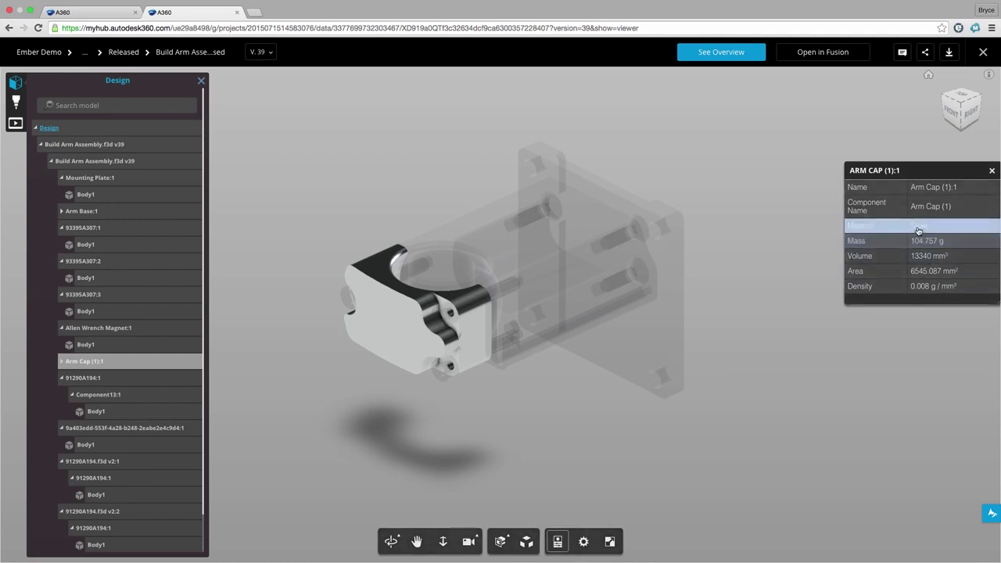
click(991, 170)
Play and pause the Storyboard1 animation, then return to the Model Browser.
click(16, 122)
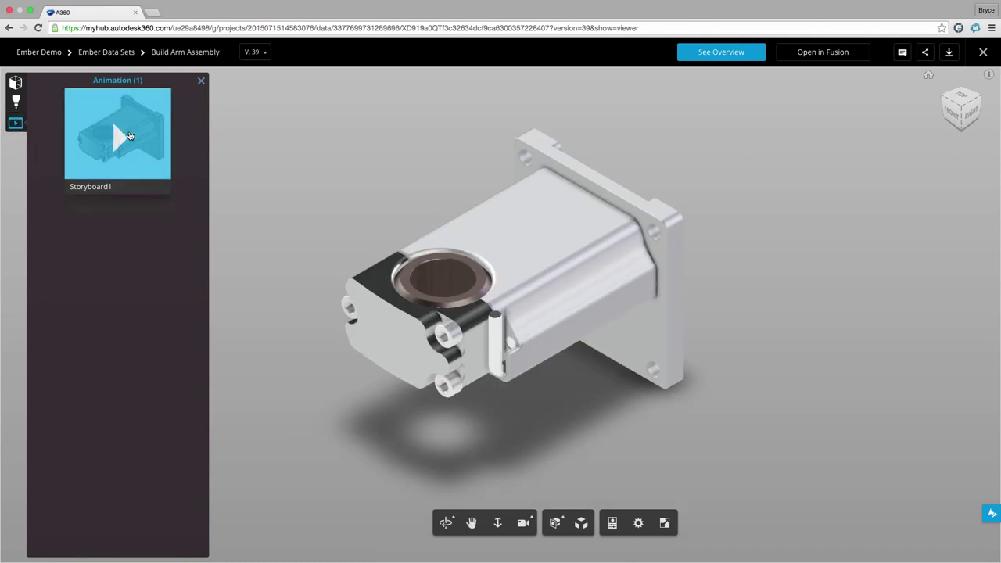
click(130, 137)
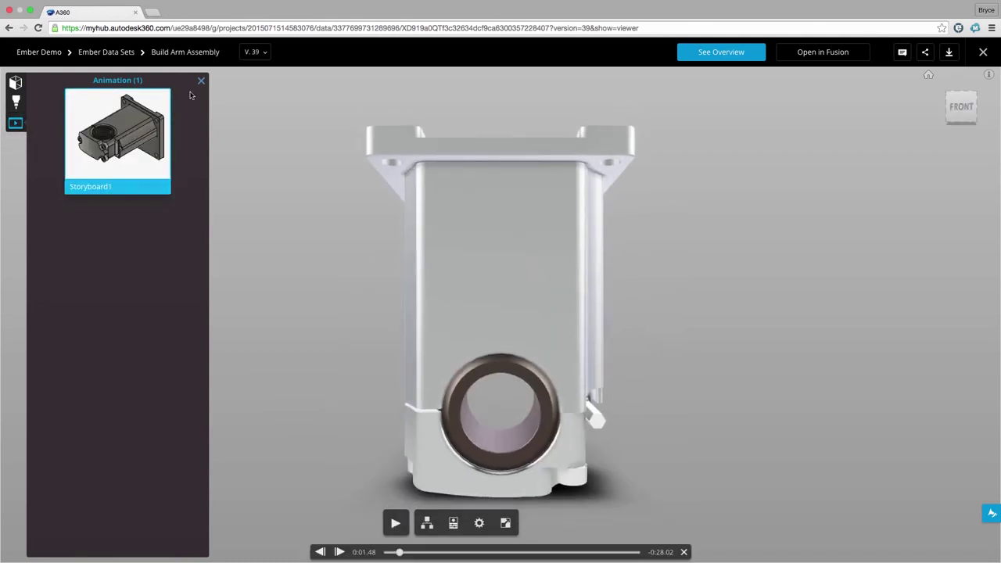
click(201, 80)
click(397, 524)
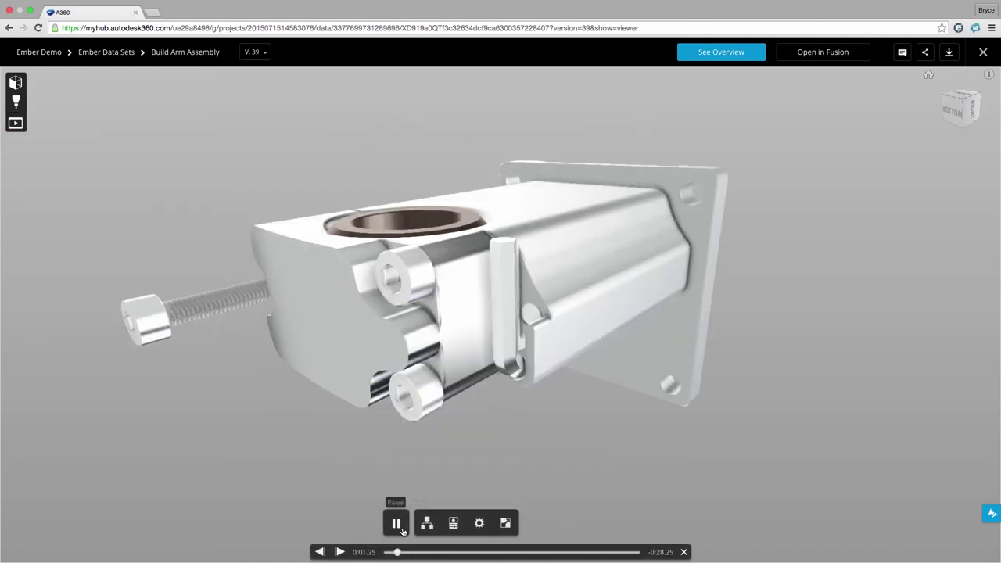
click(396, 523)
click(15, 82)
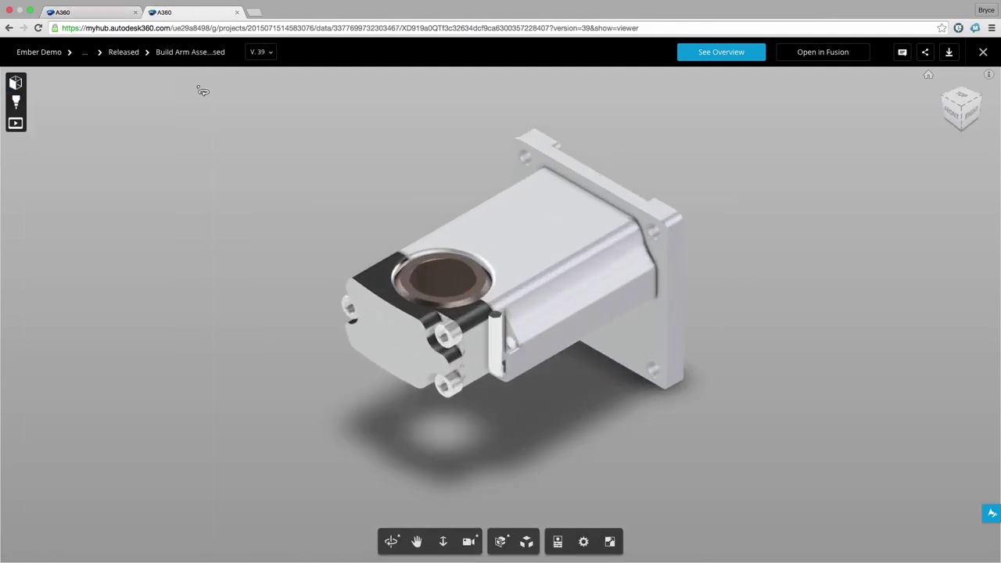
Try a section cut, then explode the assembly and collapse it back together.
click(500, 541)
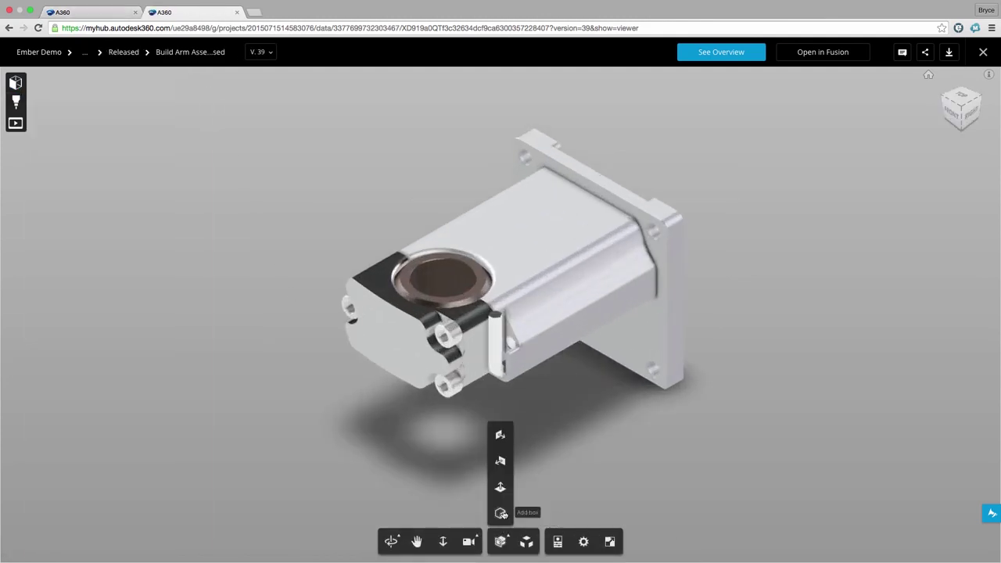
click(500, 434)
drag(529, 341, 516, 341)
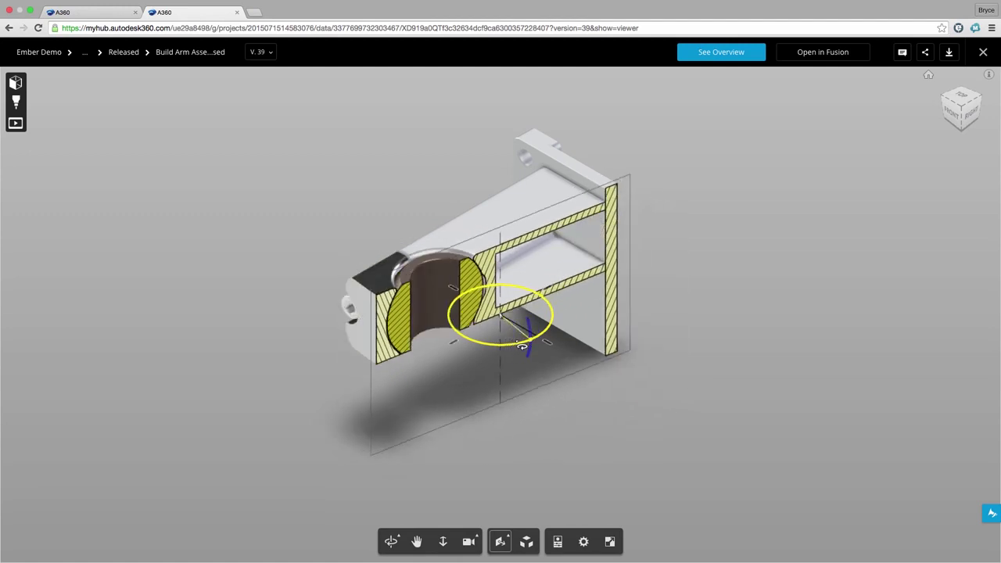
click(525, 541)
click(525, 541)
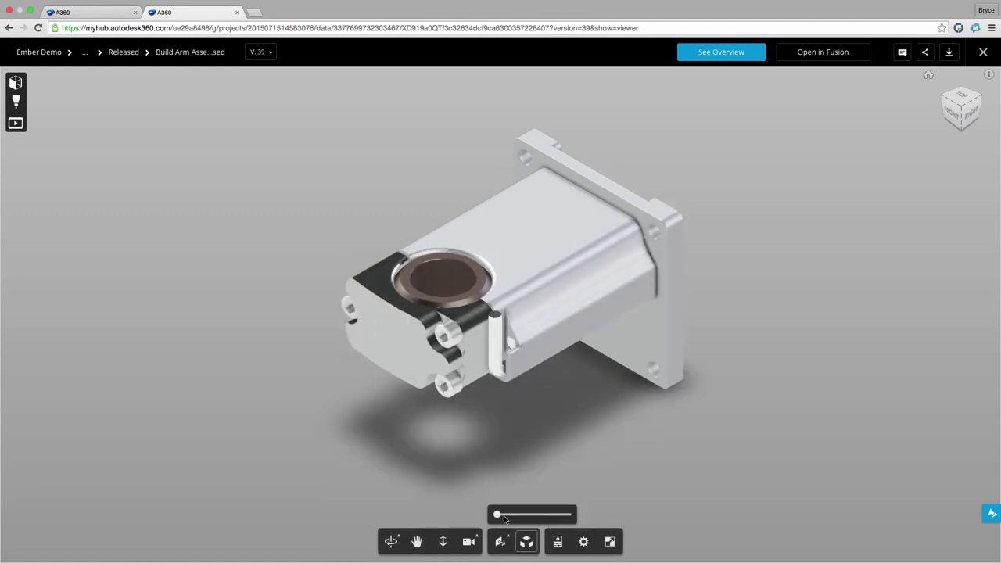
drag(497, 513, 494, 513)
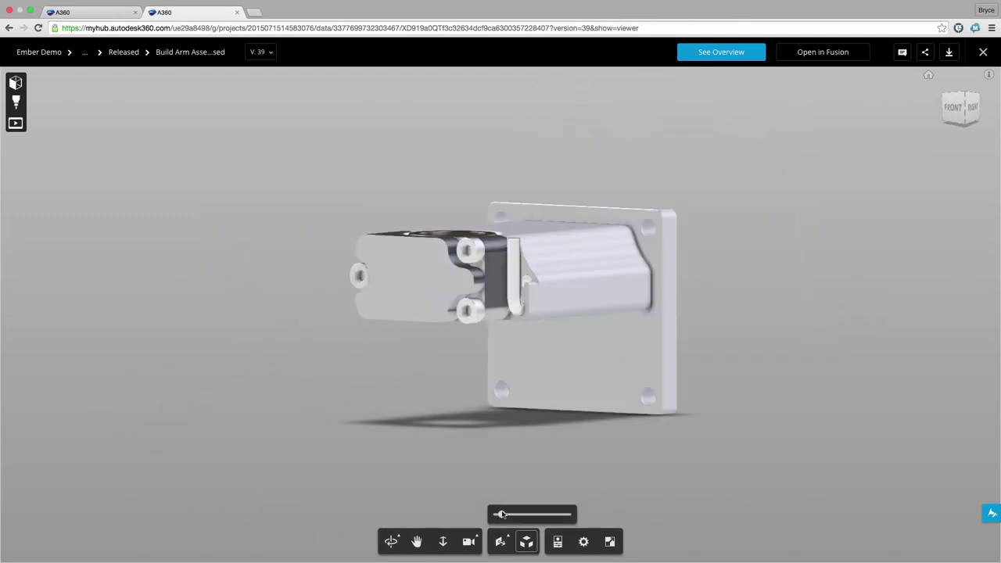
click(526, 541)
Export Build Arm Assembly_released as a Fusion 360 Archive.
click(949, 52)
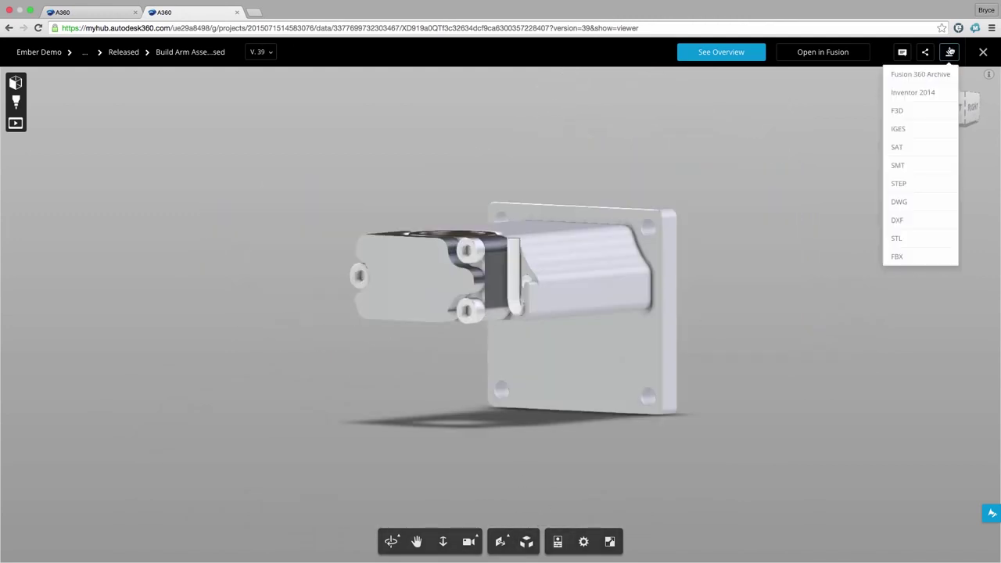
click(935, 73)
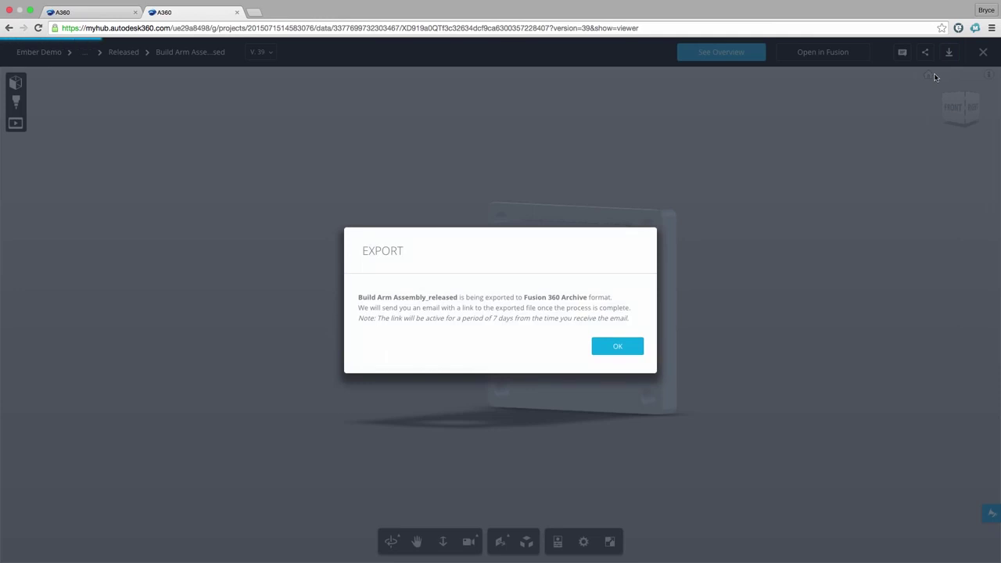
click(633, 347)
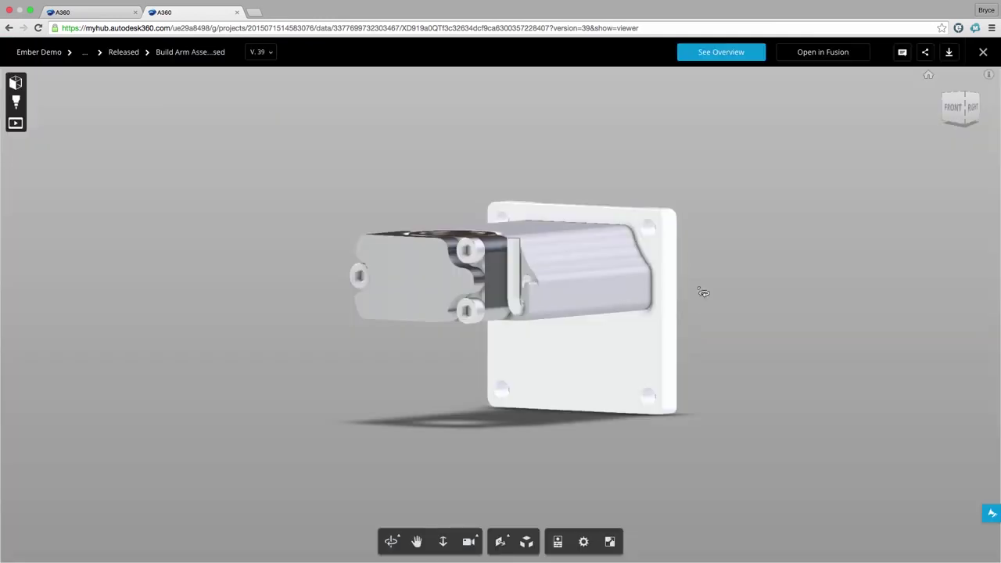
Open the assembly's public shared link in a new tab and orbit the model.
click(923, 53)
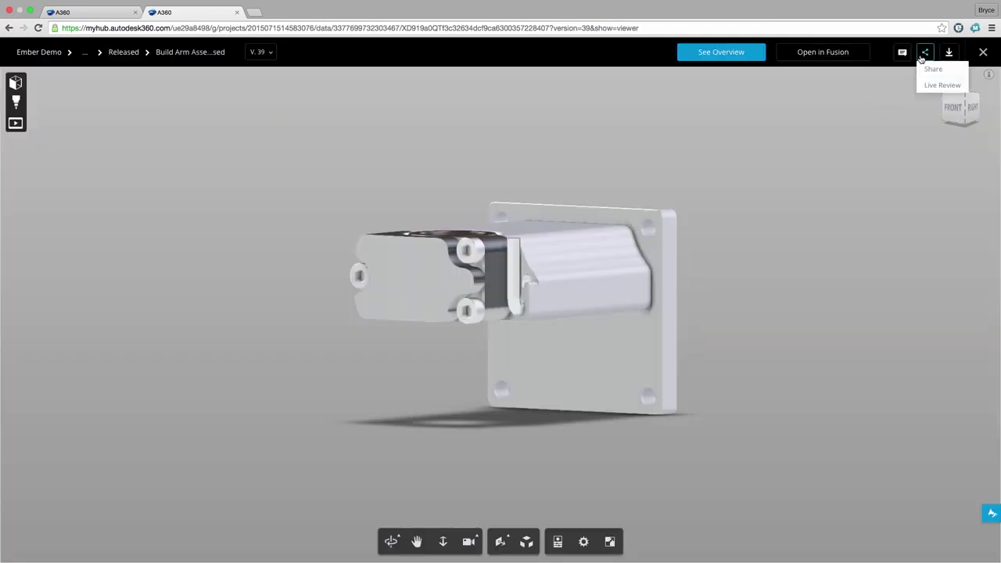
click(926, 70)
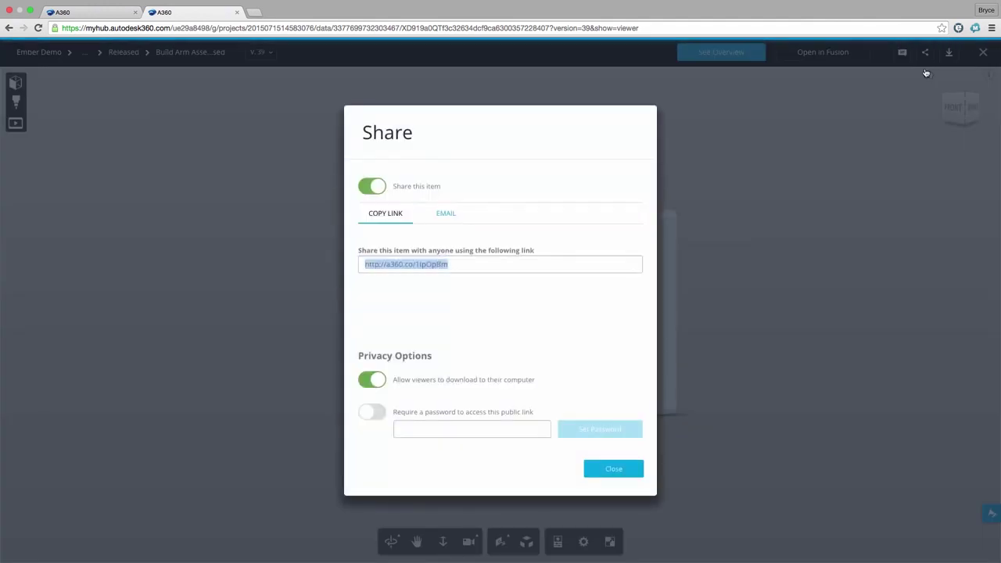
click(551, 268)
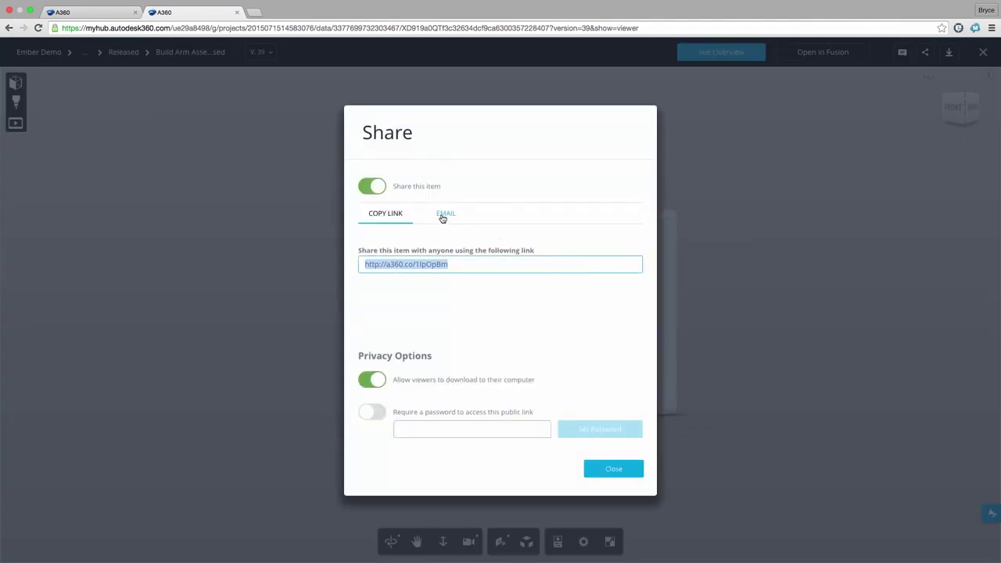
click(254, 12)
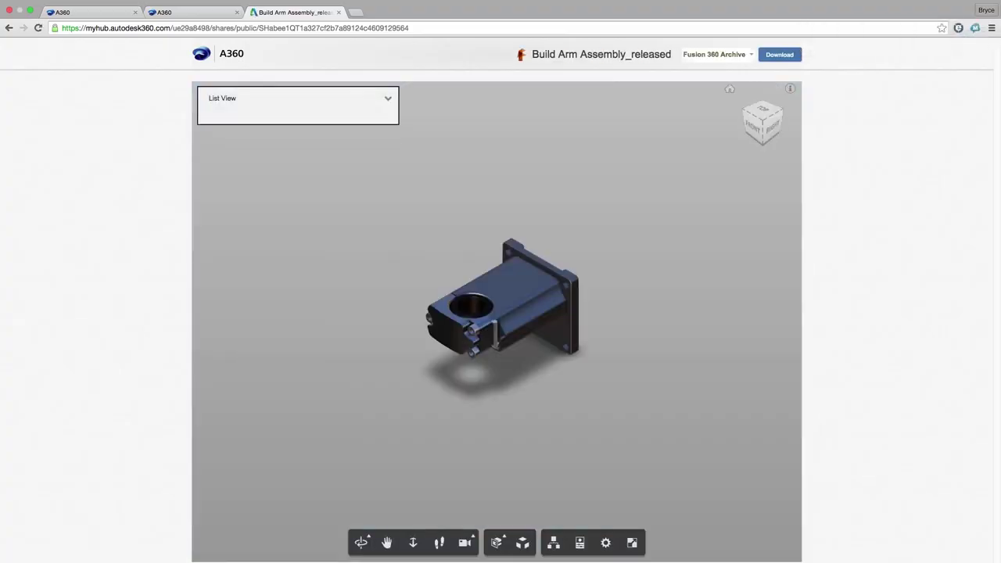
mouse_move(381, 284)
mouse_down()
mouse_move(368, 258)
mouse_move(388, 279)
mouse_up()
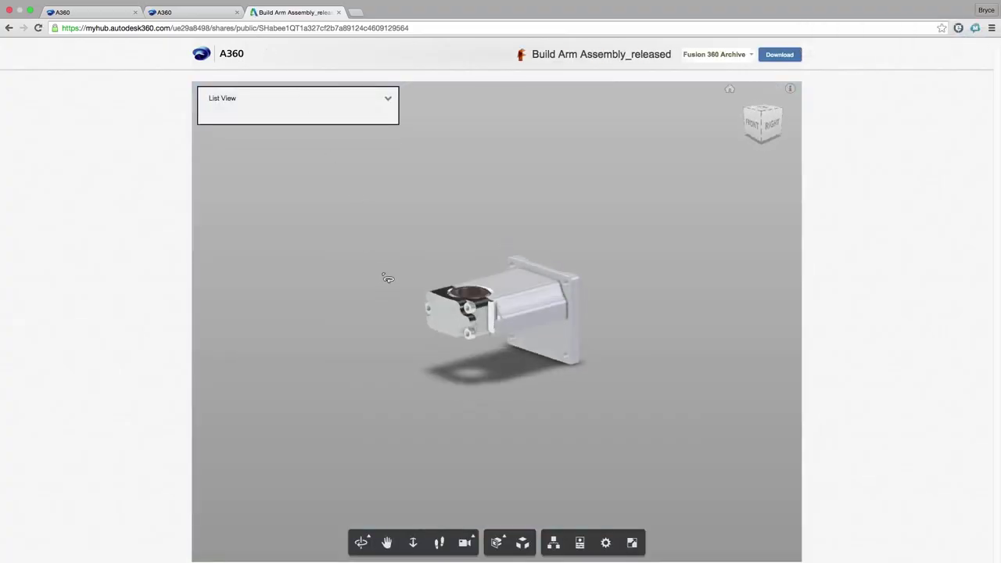
Apply a section plane on the public page to reveal the fan, then remove it.
click(497, 542)
click(496, 488)
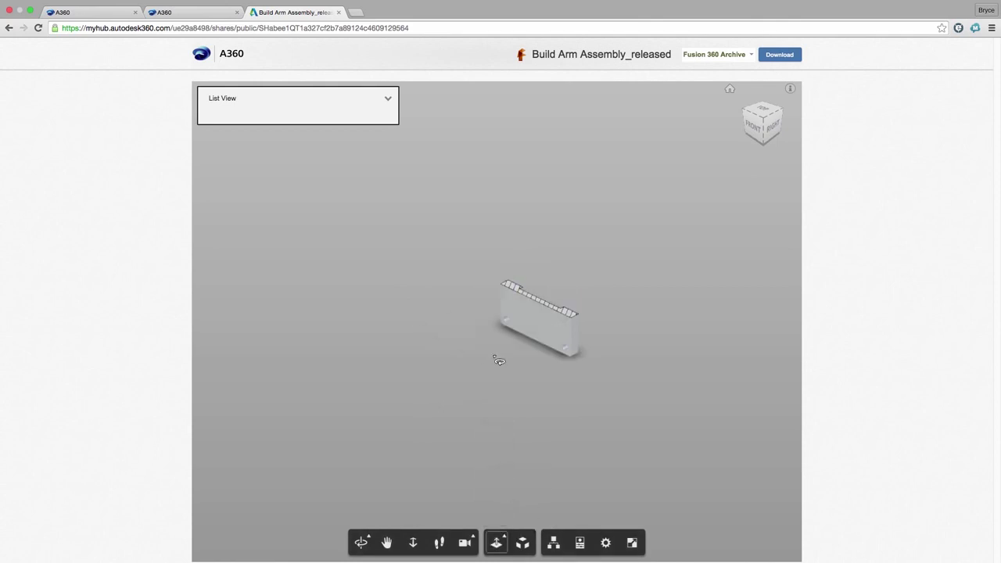
drag(499, 294, 499, 275)
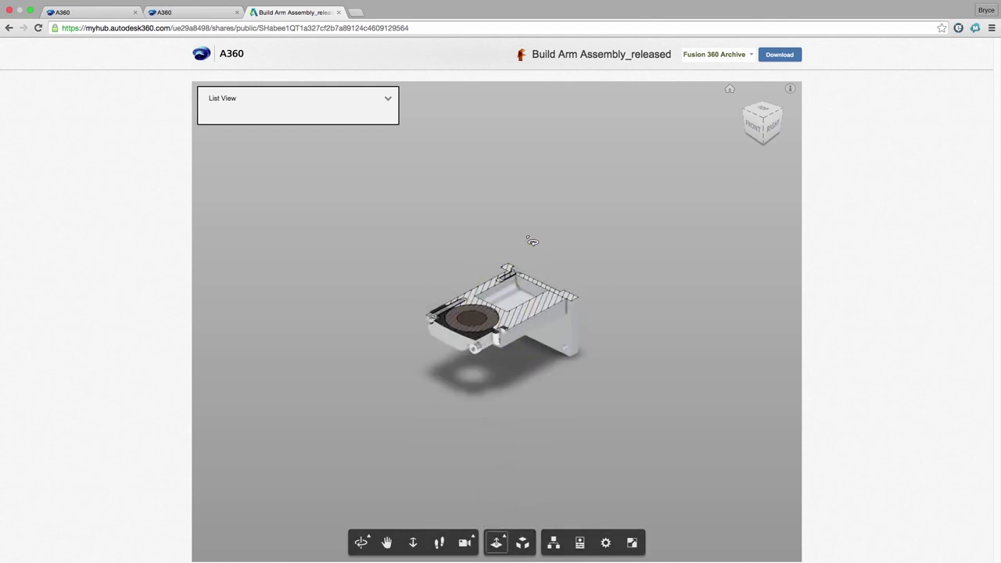
click(496, 542)
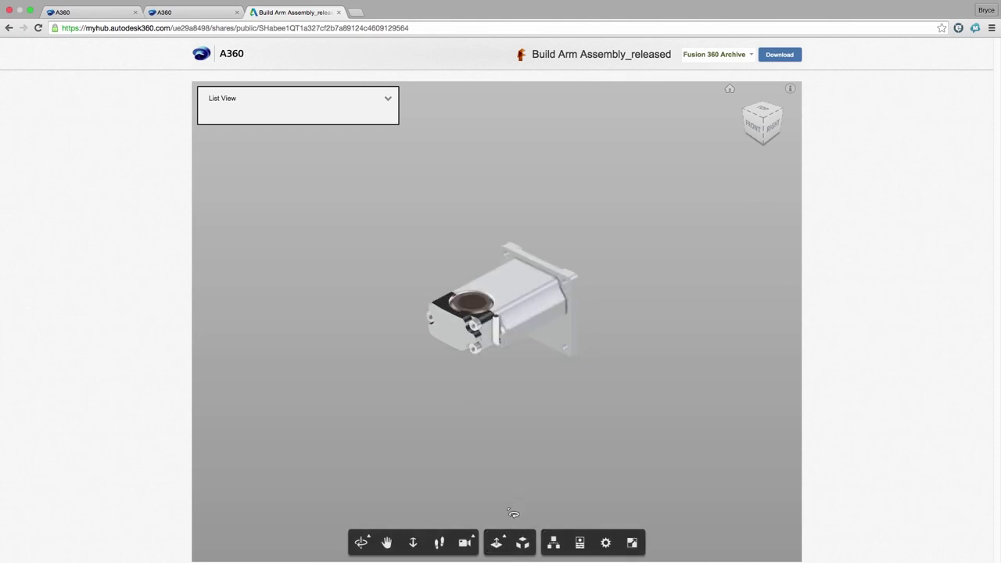
Request a STEP download of the assembly with email notification.
click(715, 54)
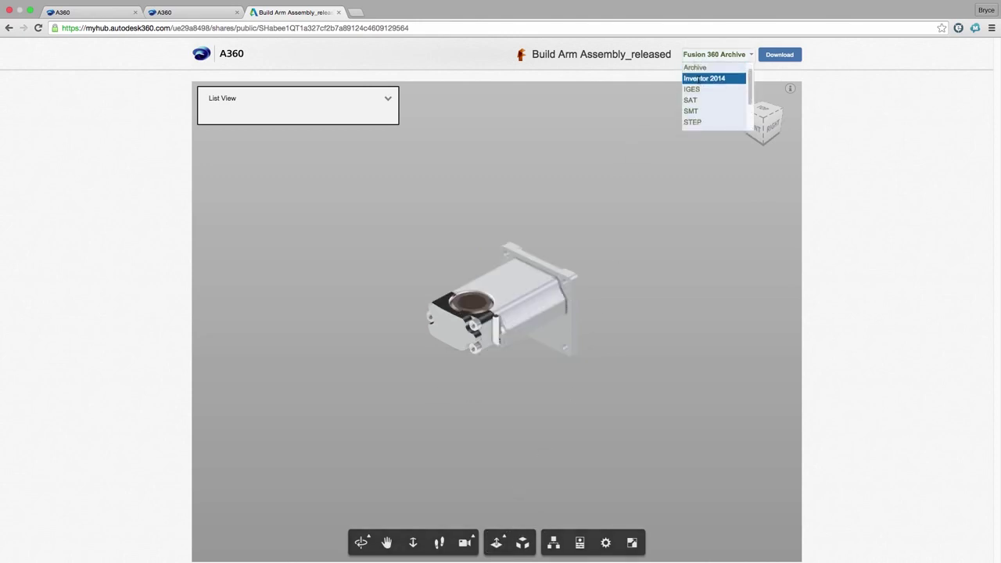
click(694, 122)
click(778, 55)
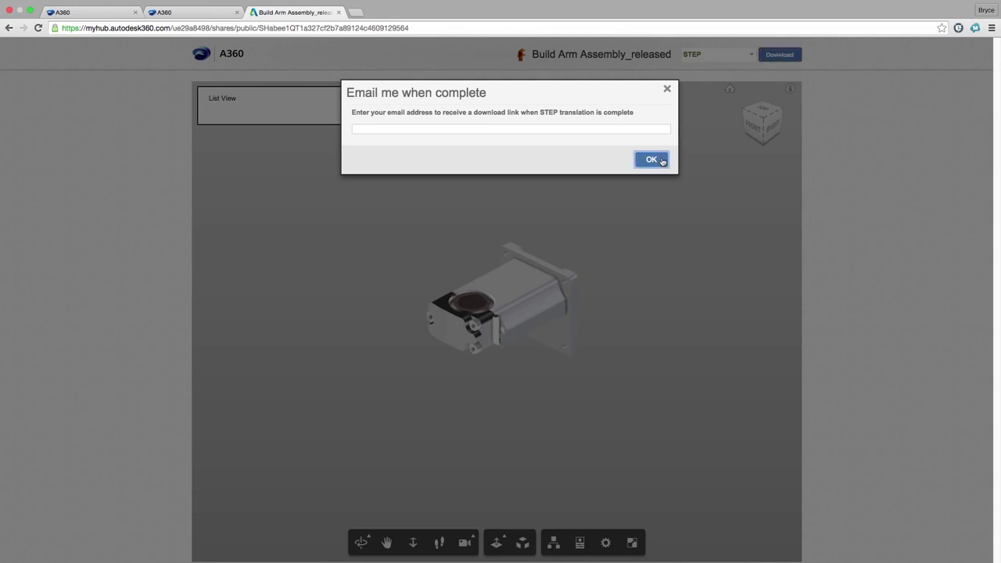
click(652, 159)
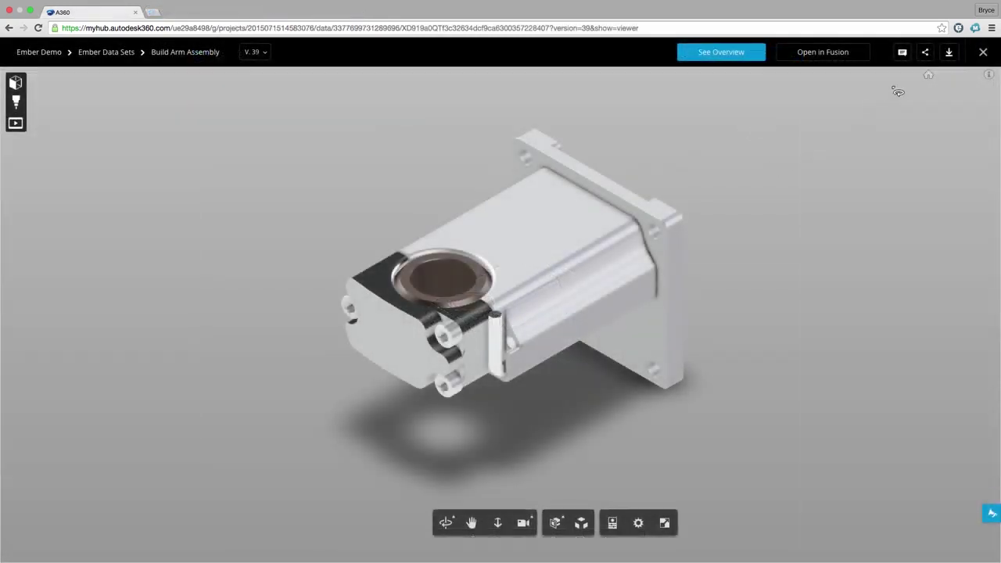
Start a Live Review and join it from the invite link as guest 'Machine Shop'.
click(925, 52)
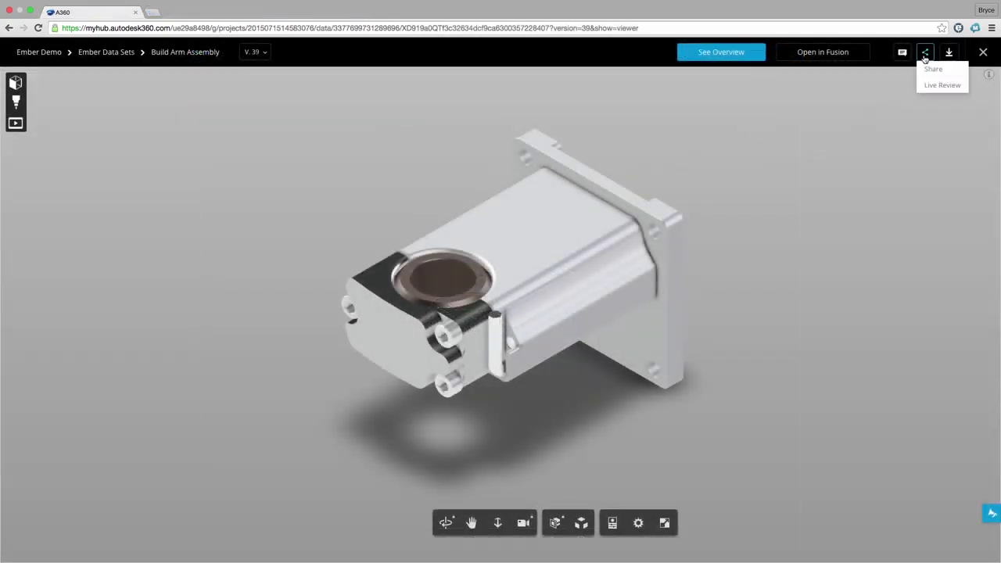
click(927, 84)
click(636, 357)
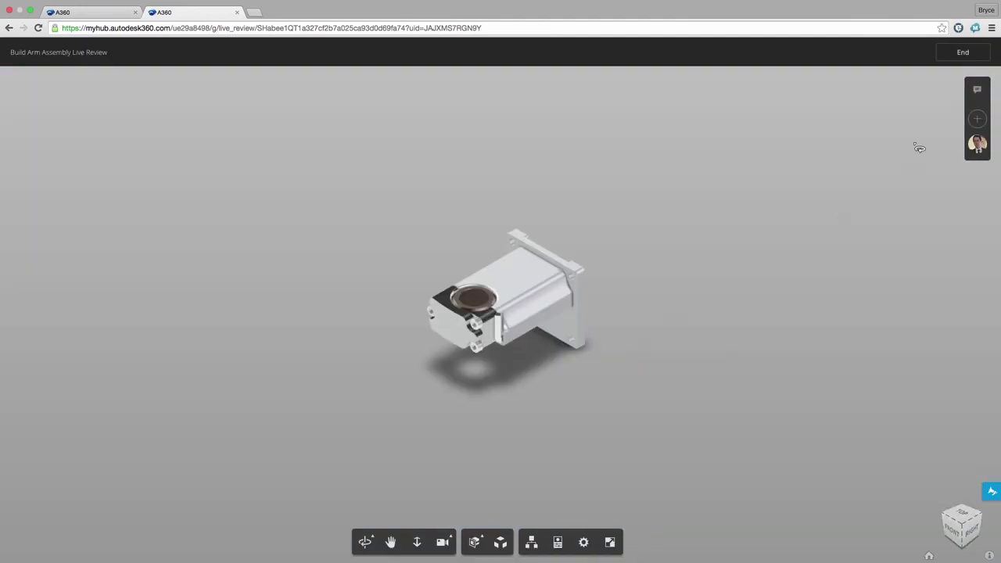
click(974, 132)
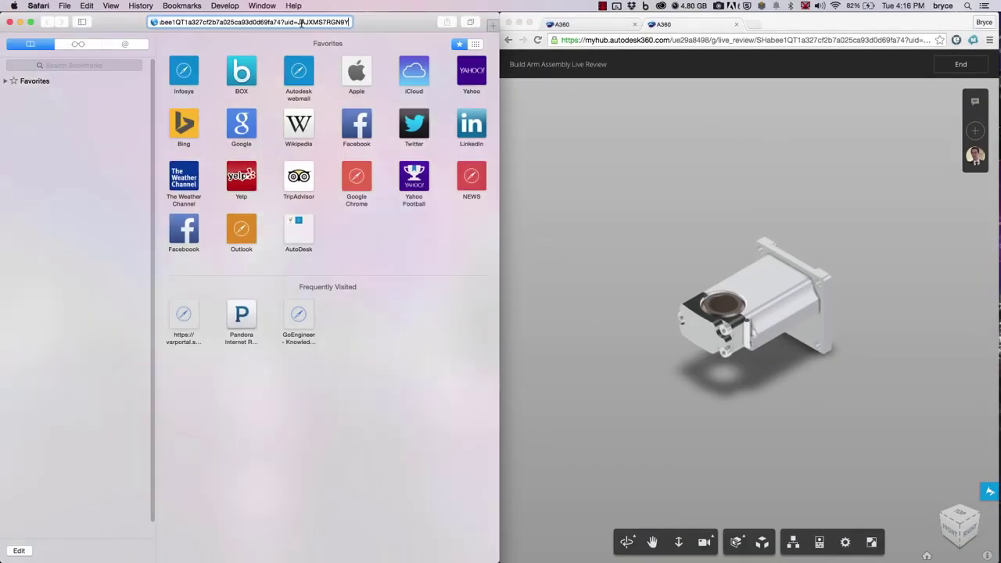
key(Return)
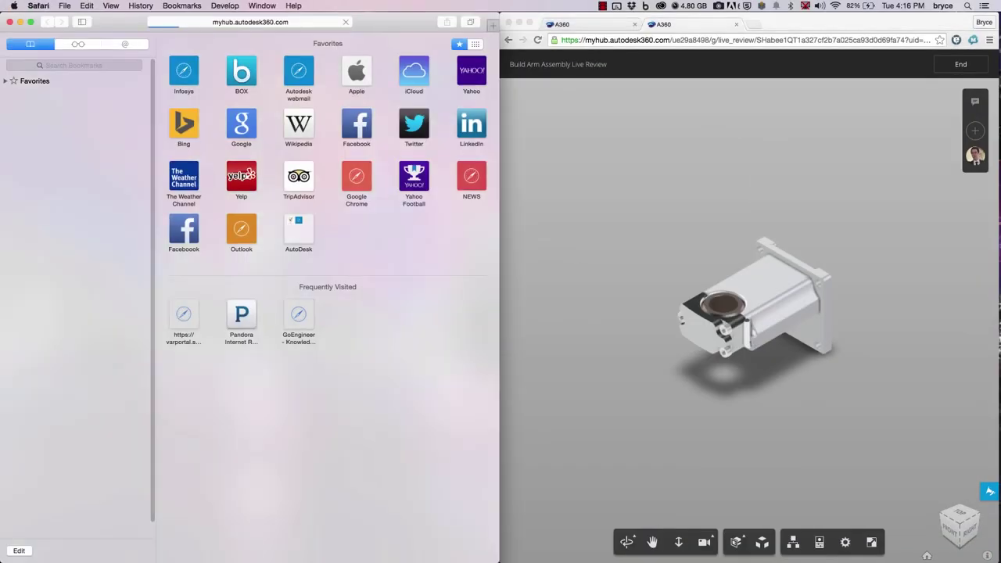
text(Machine S)
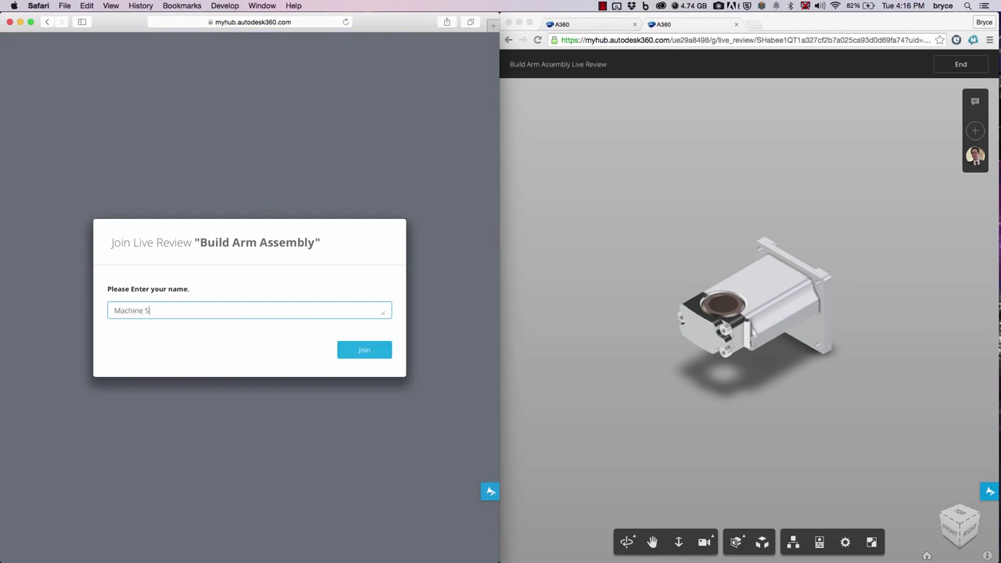
text(hop)
key(Return)
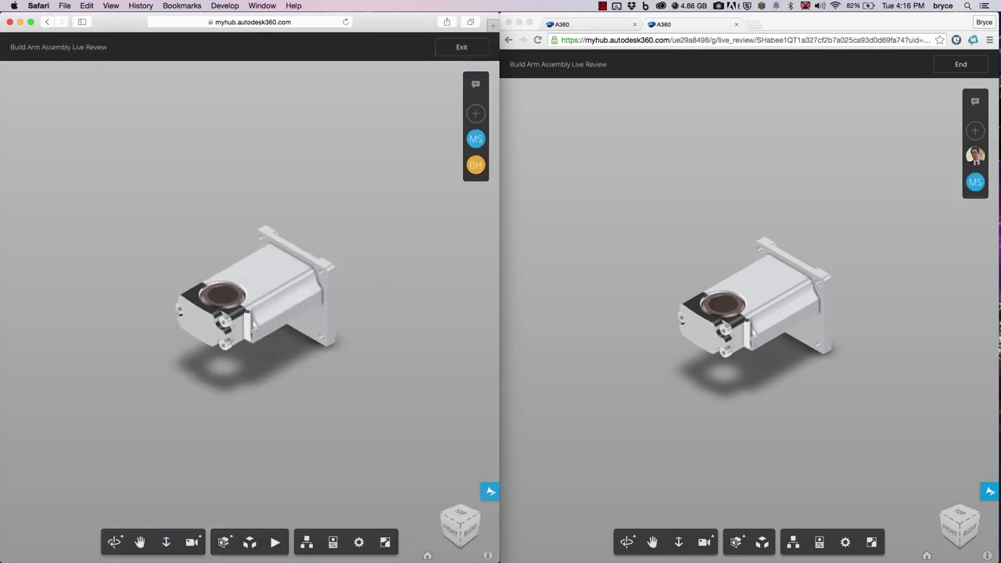
Orbit the shared model in both windows and cut it lengthwise with a section plane.
click(625, 229)
drag(723, 294, 777, 353)
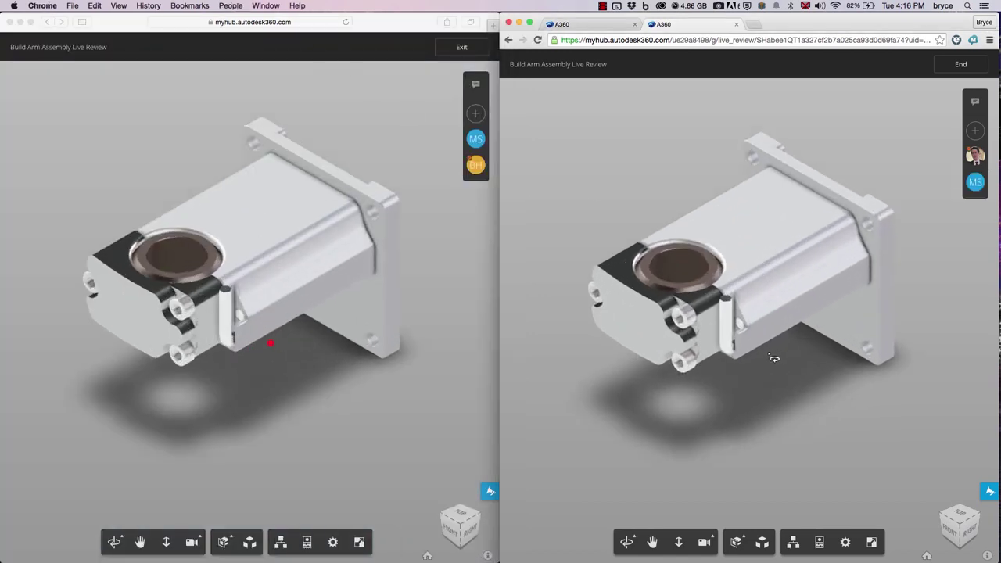
drag(669, 360, 778, 368)
click(322, 408)
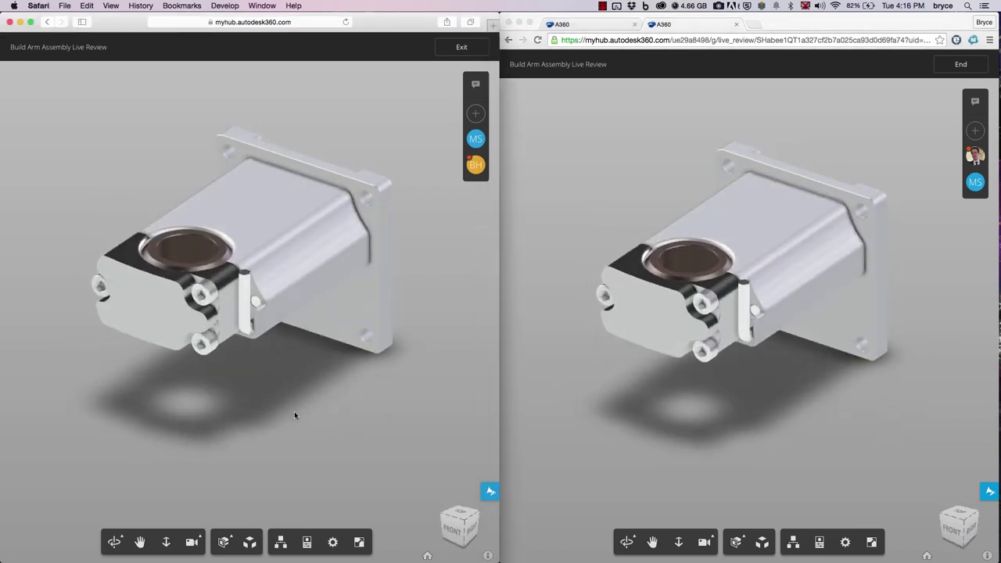
drag(294, 412, 247, 457)
click(224, 542)
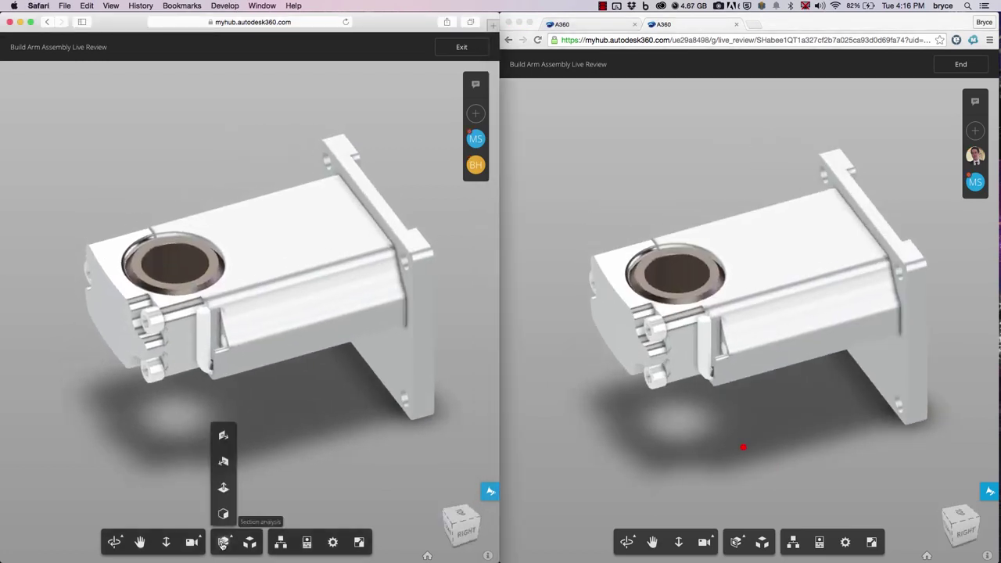
click(224, 458)
drag(226, 329, 307, 320)
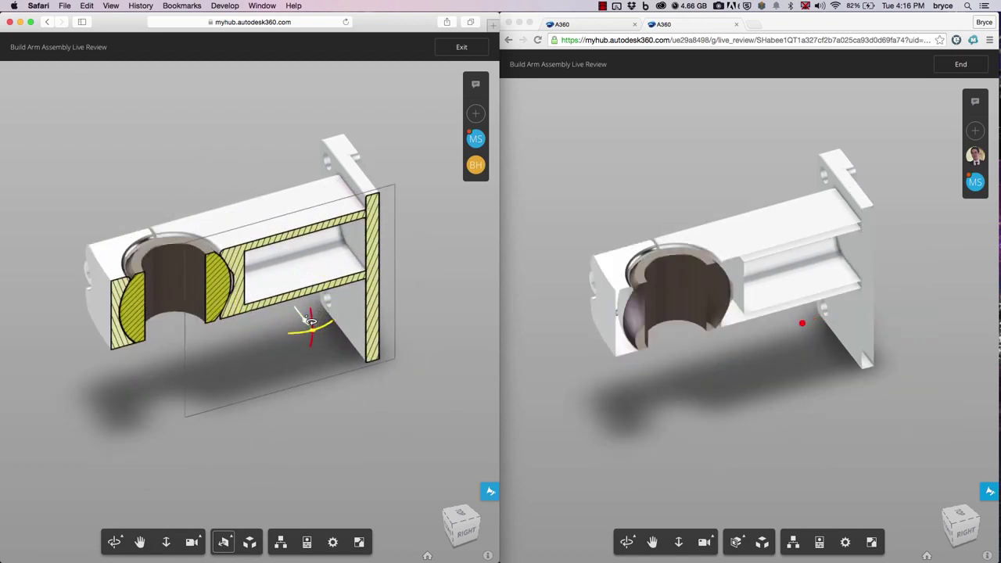
Send the approval message 'y' in the review chat and view it in the host's window.
click(476, 85)
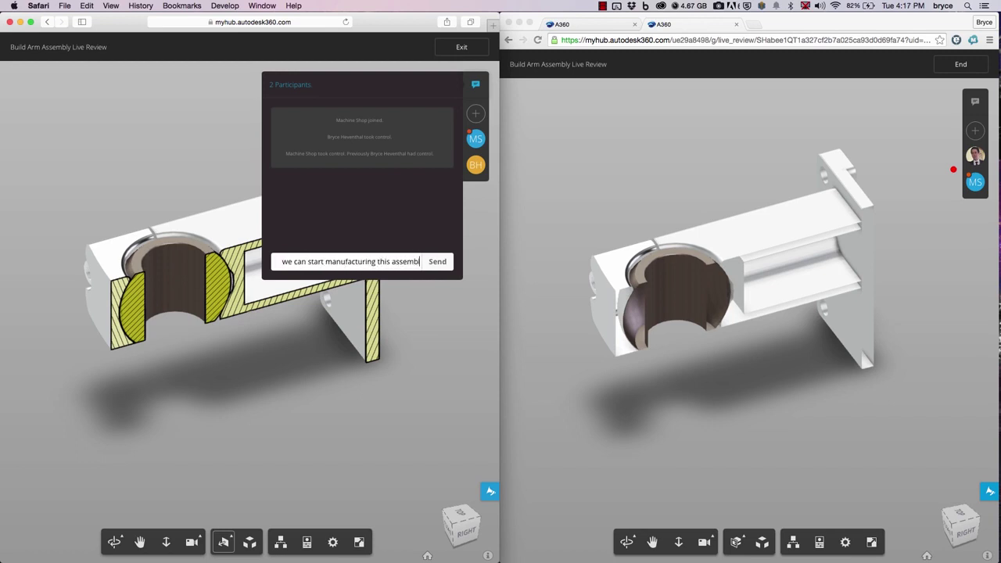
text(y)
key(Return)
click(976, 99)
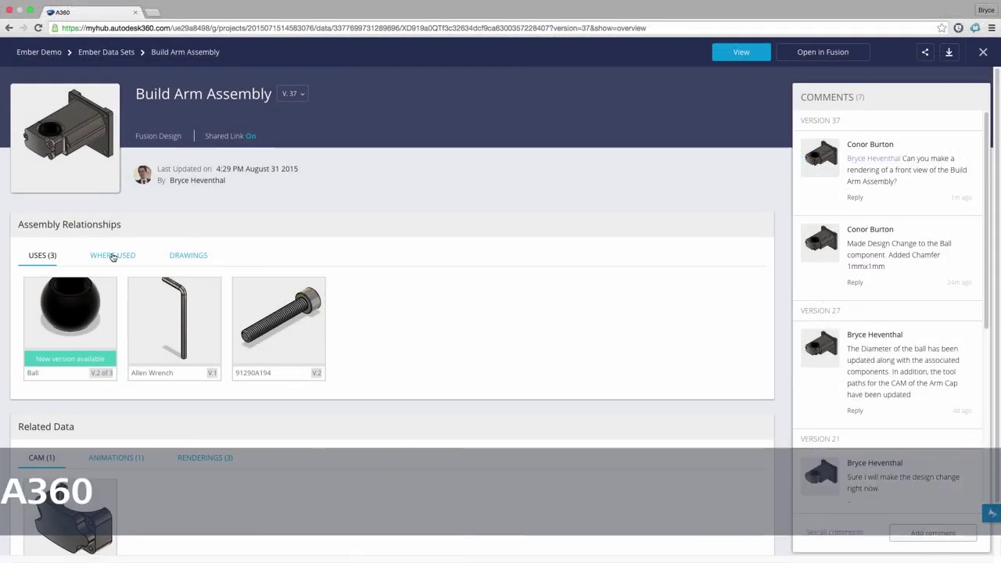
Check the assembly's Where Used and Drawings lists, then start the Fusion 360 free-trial download.
click(113, 255)
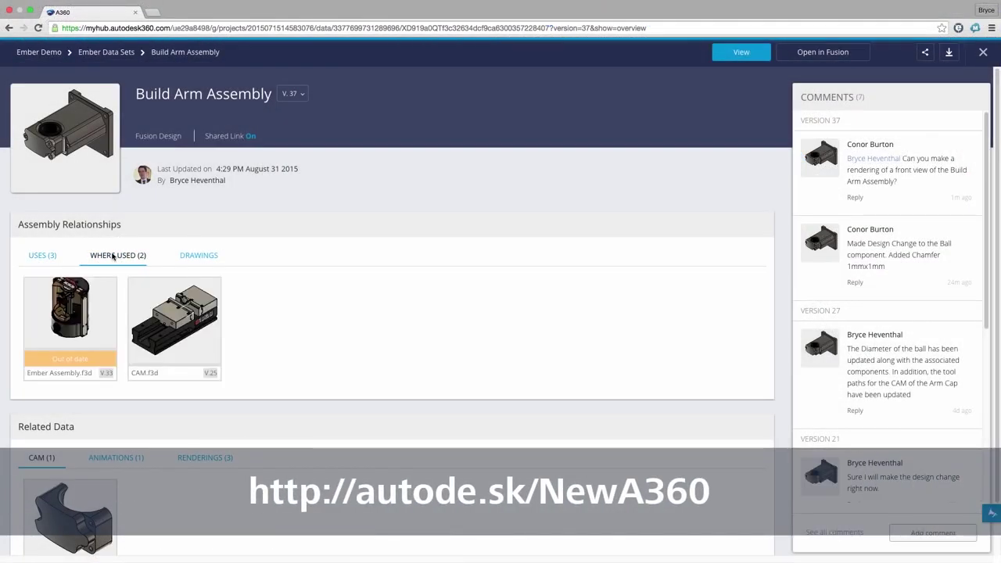
click(197, 256)
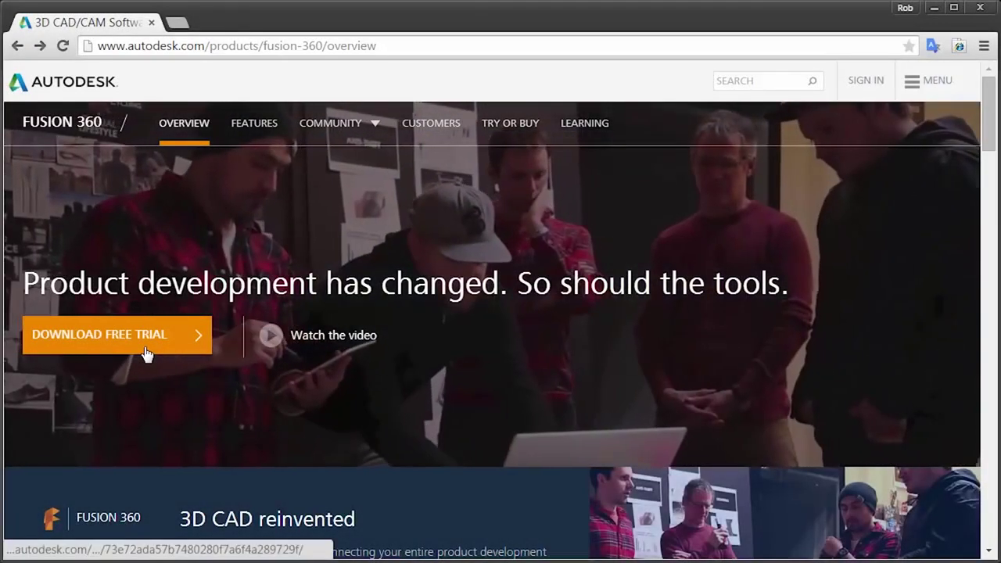
click(146, 352)
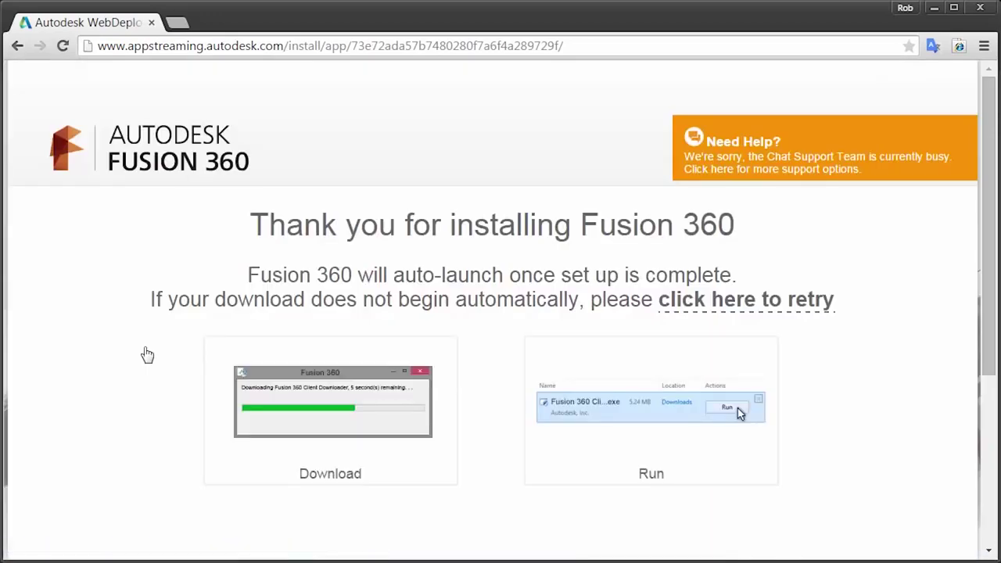